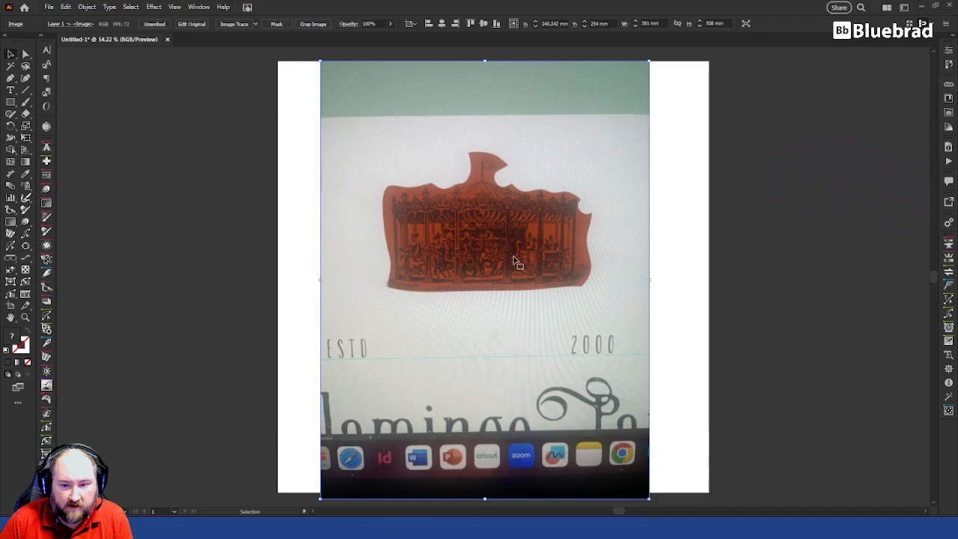
# Move the reference photo off the artboard to its left and place the scroll ornament on the artboard at about X 239 mm, Y 186 mm
pyautogui.moveTo(588, 267); pyautogui.dragTo(174, 262)
pyautogui.moveTo(761, 81); pyautogui.dragTo(886, 300)
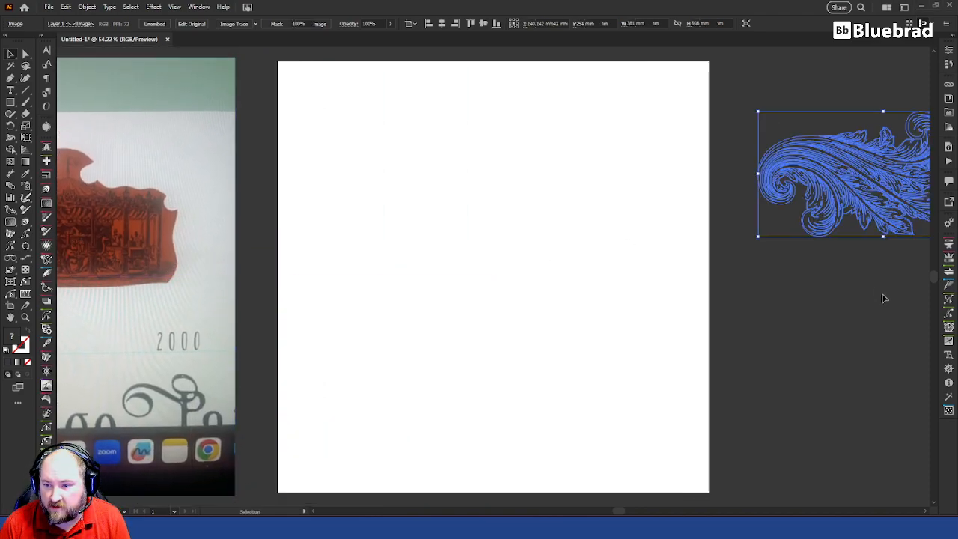
pyautogui.moveTo(866, 184); pyautogui.dragTo(467, 229)
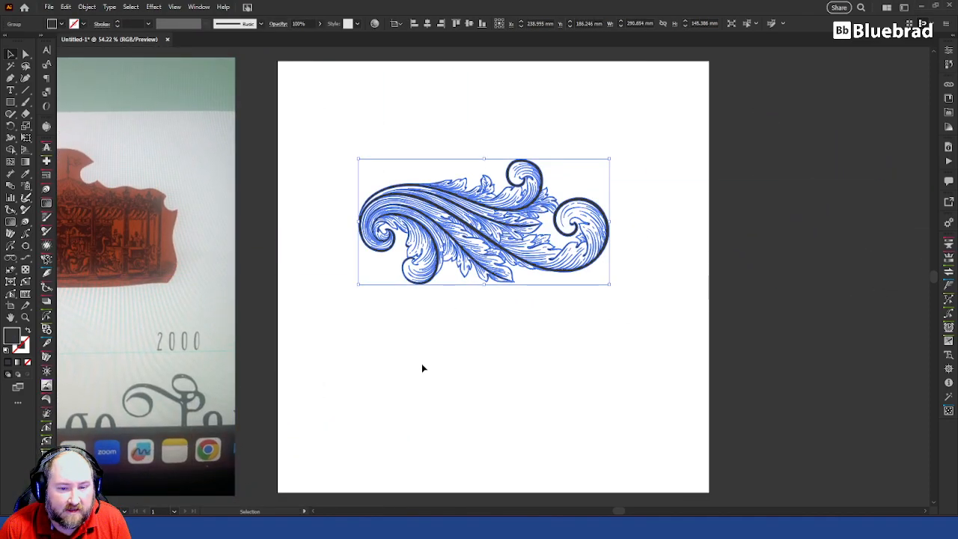
pyautogui.click(421, 367)
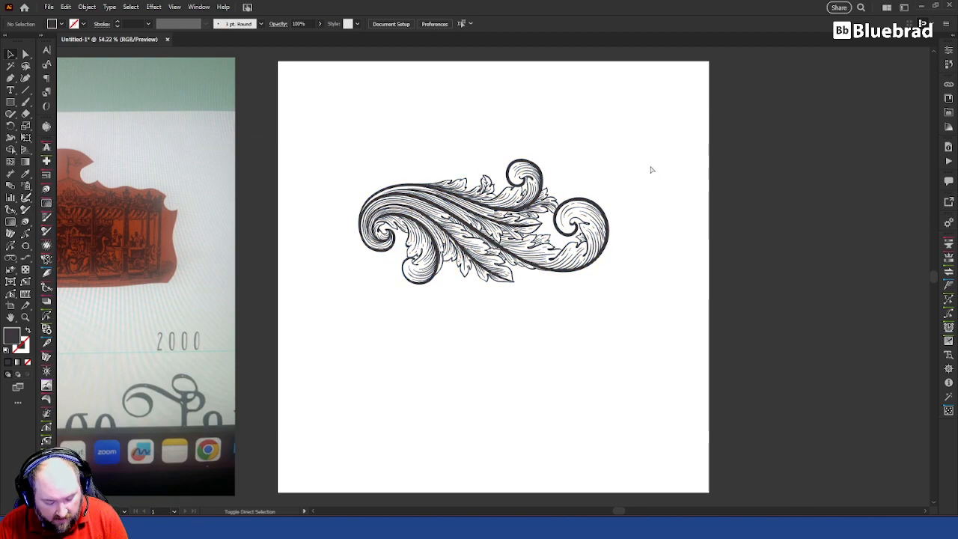
# Turn on the transparency grid and move the ornament to about X 261 mm, Y 222 mm
pyautogui.hotkey('ctrl', 'shift', 'd')
pyautogui.moveTo(404, 221); pyautogui.dragTo(422, 251)
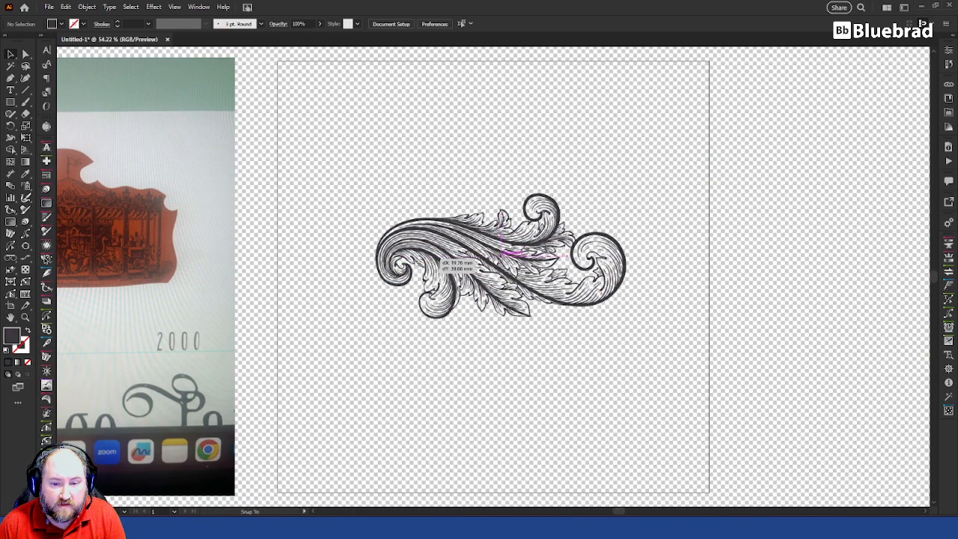
pyautogui.click(559, 409)
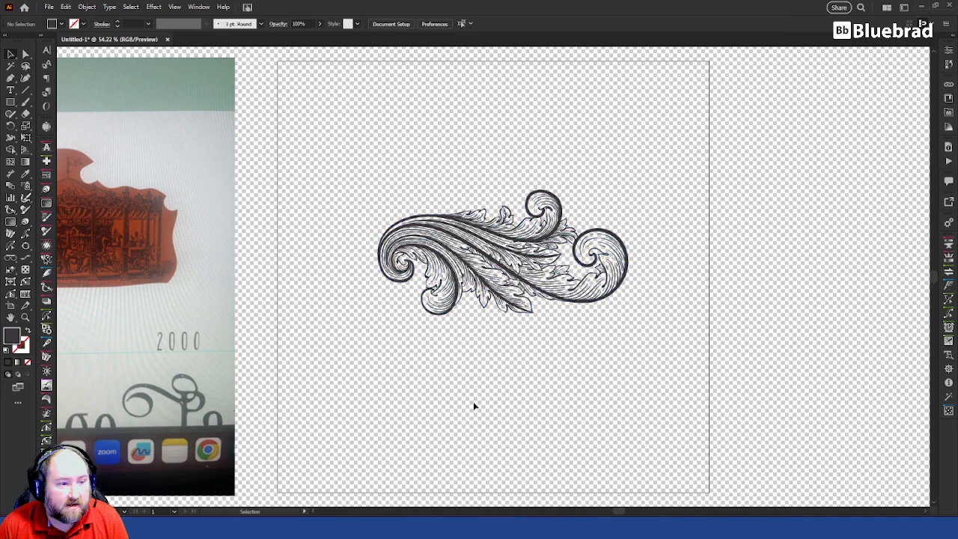
# Draw a loose freehand closed outline around the ornament with the Pencil tool, about 351 mm wide and 186 mm high
pyautogui.click(11, 111)
pyautogui.click(11, 103)
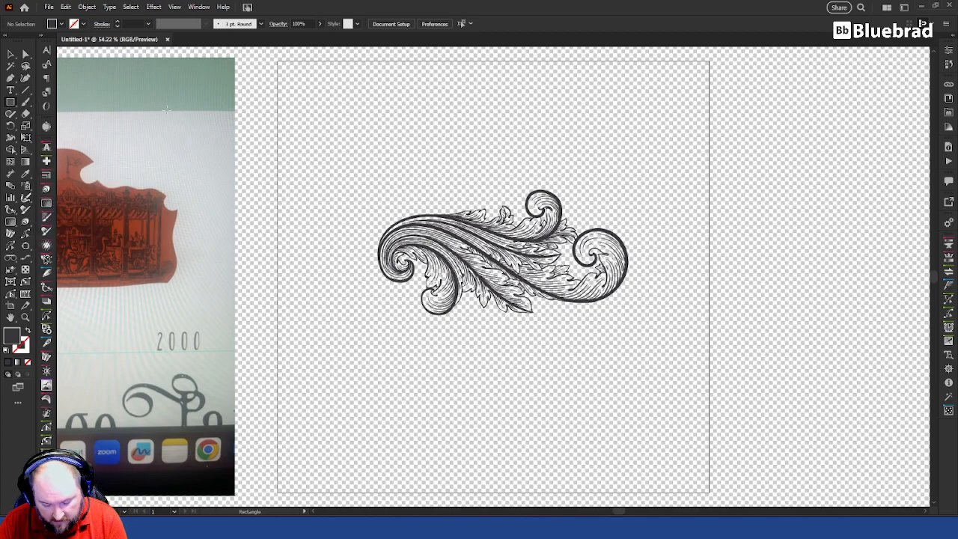
pyautogui.press('n')
pyautogui.moveTo(390, 290)
pyautogui.mouseDown()
pyautogui.moveTo(371, 209)
pyautogui.moveTo(497, 178)
pyautogui.moveTo(571, 170)
pyautogui.moveTo(606, 220)
pyautogui.moveTo(648, 240)
pyautogui.moveTo(632, 309)
pyautogui.moveTo(541, 322)
pyautogui.moveTo(425, 320)
pyautogui.moveTo(390, 289)
pyautogui.mouseUp()
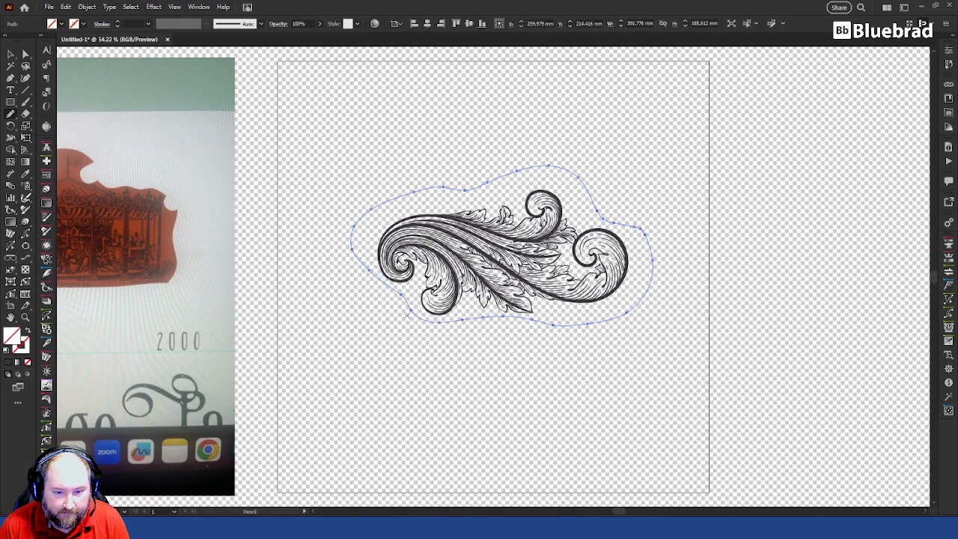
# Fill the freehand outline with solid tan and send it behind the ornament
pyautogui.press('v')
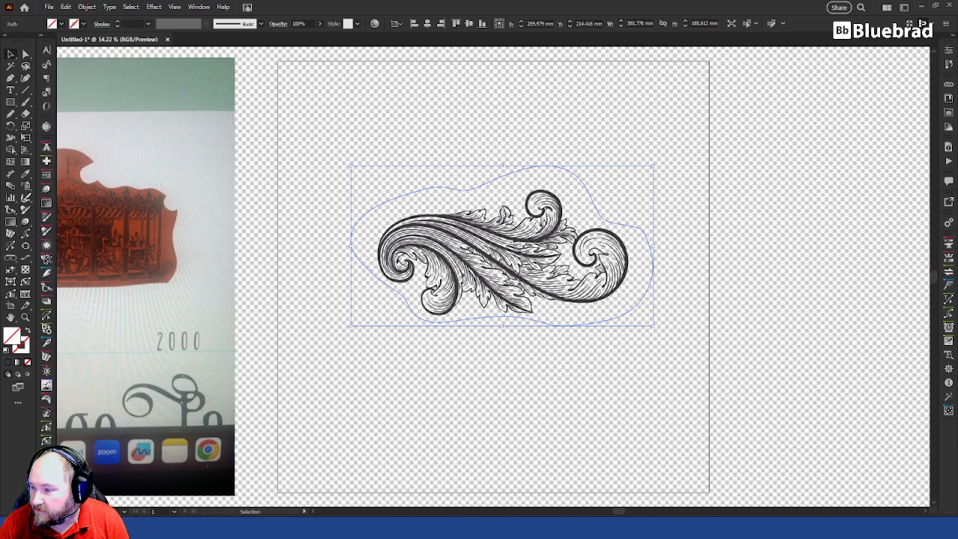
pyautogui.press(',')
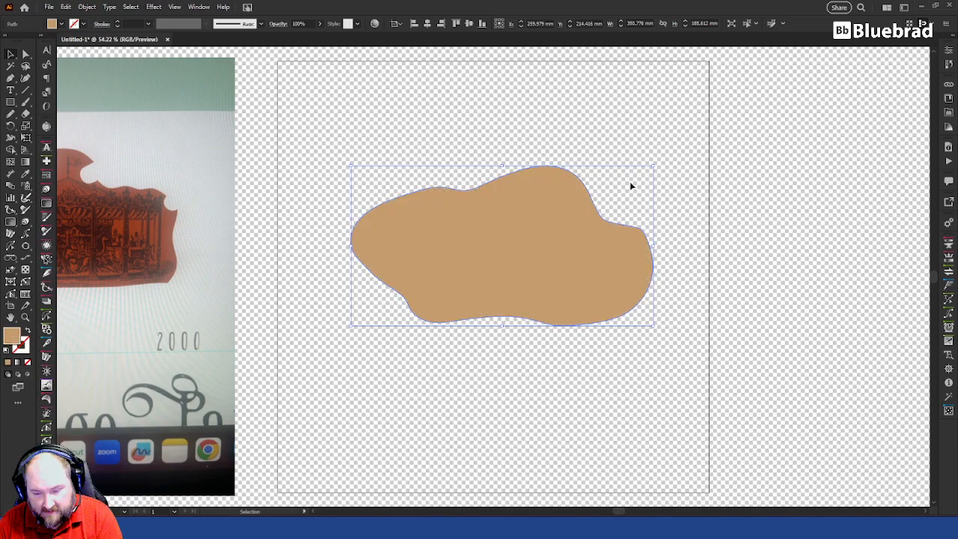
pyautogui.hotkey('ctrl', 'shift', '[')
pyautogui.click(598, 174)
pyautogui.moveTo(648, 283)
pyautogui.mouseDown()
pyautogui.moveTo(648, 274)
pyautogui.moveTo(610, 261)
pyautogui.moveTo(627, 274)
pyautogui.moveTo(646, 267)
pyautogui.mouseUp()
pyautogui.click(732, 335)
# Inspect the ornament group's contents in the layer list and duplicate the group in place
pyautogui.click(468, 238)
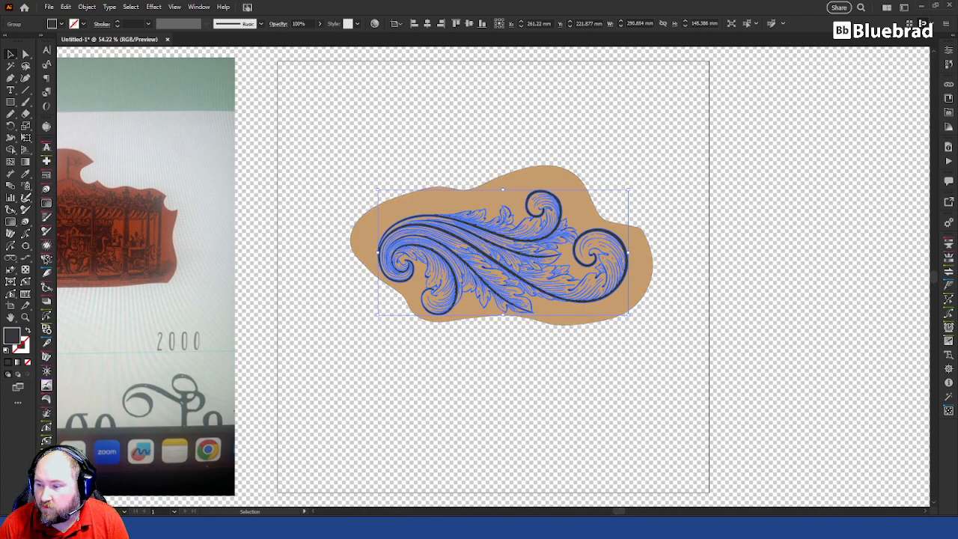
pyautogui.press('F7')
pyautogui.click(790, 182)
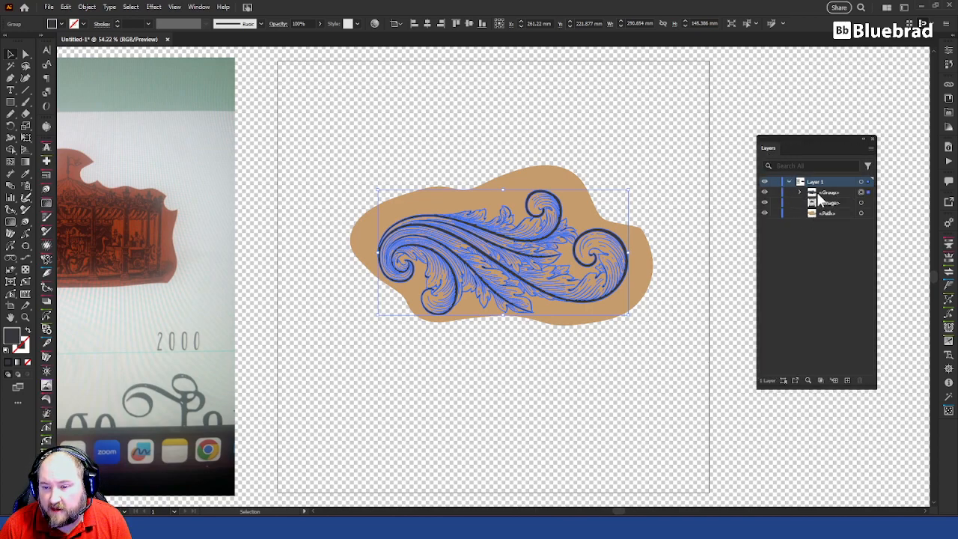
pyautogui.click(800, 192)
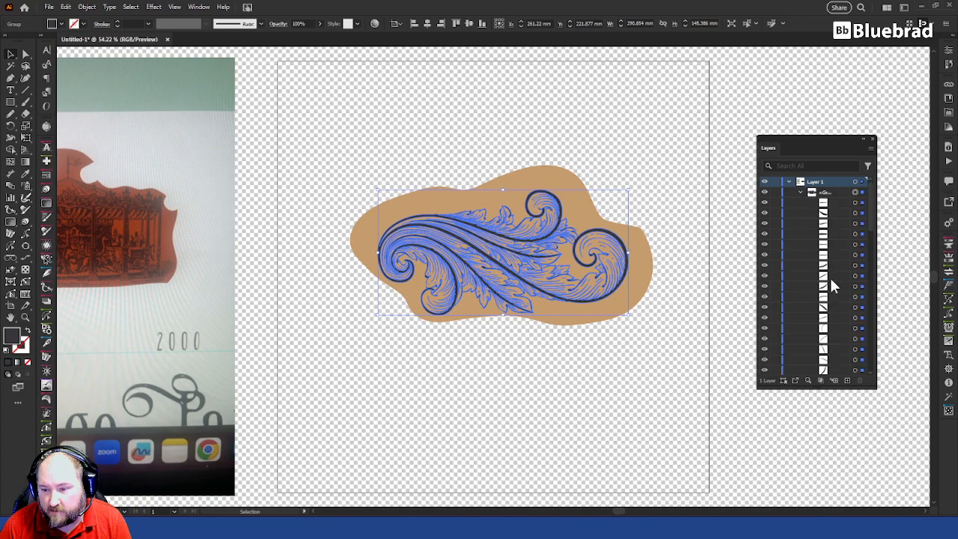
pyautogui.click(800, 193)
pyautogui.press('a')
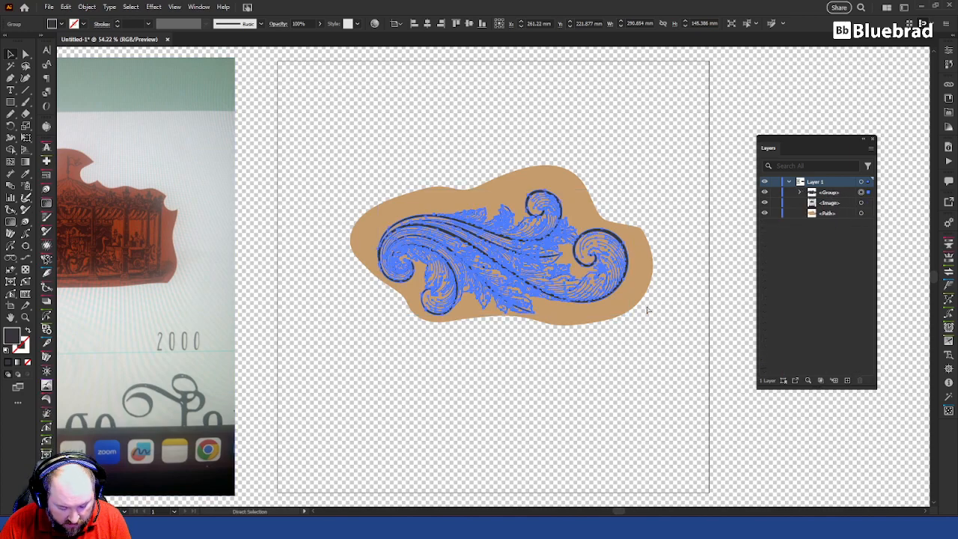
pyautogui.hotkey('ctrl', 'g')
pyautogui.press('v')
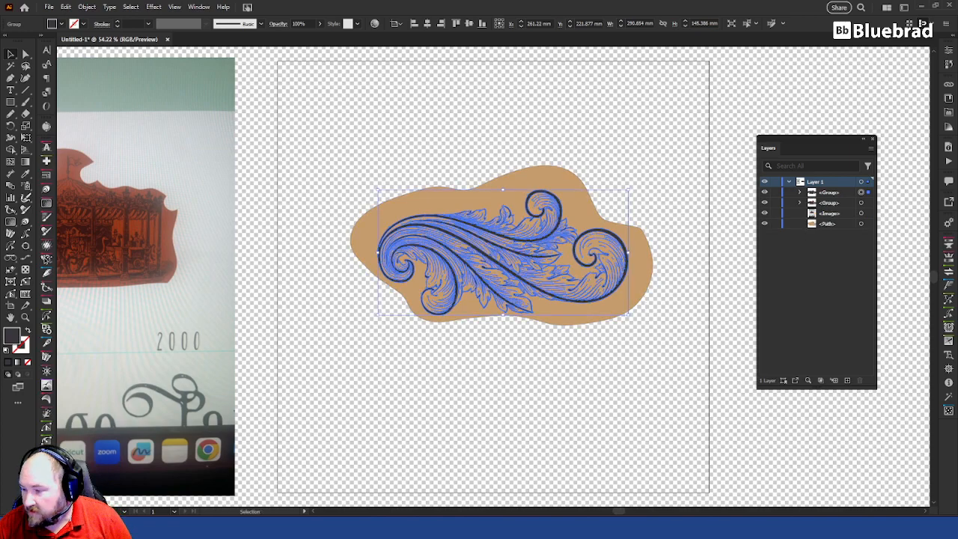
# Unite the front ornament copy into a solid silhouette, use it as a clipping mask on the tan shape, and send the result to back
pyautogui.hotkey('ctrl', '8')
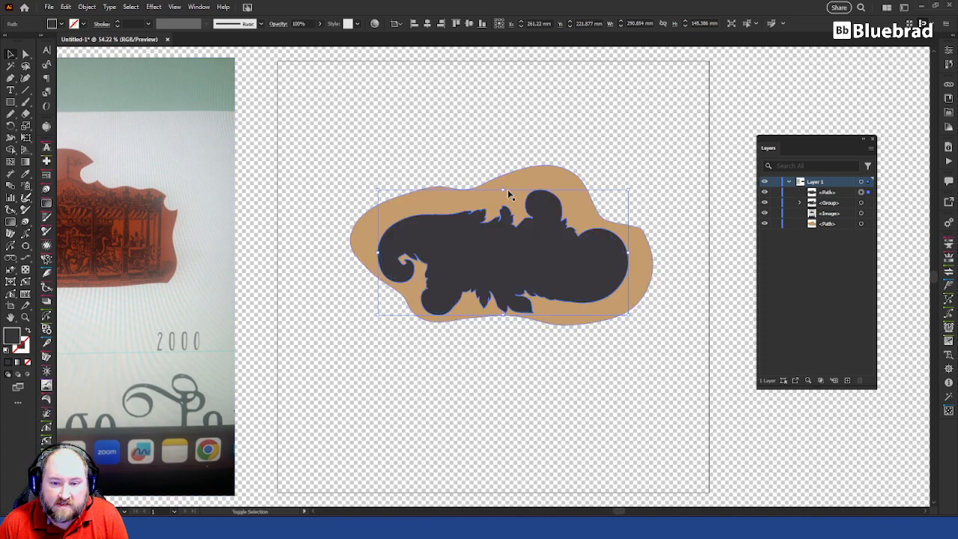
pyautogui.keyDown('shift'); pyautogui.click(512, 186); pyautogui.keyUp('shift')
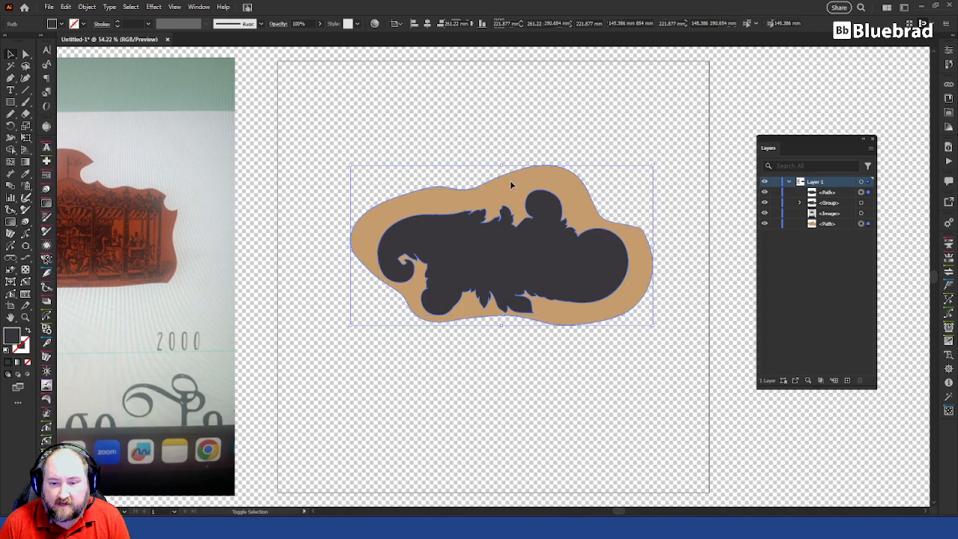
pyautogui.rightClick(512, 186)
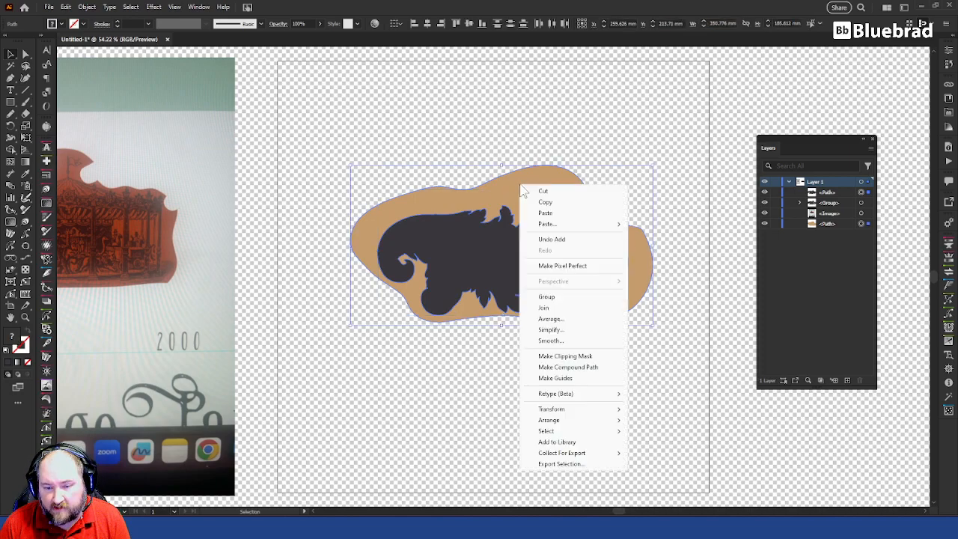
pyautogui.click(586, 357)
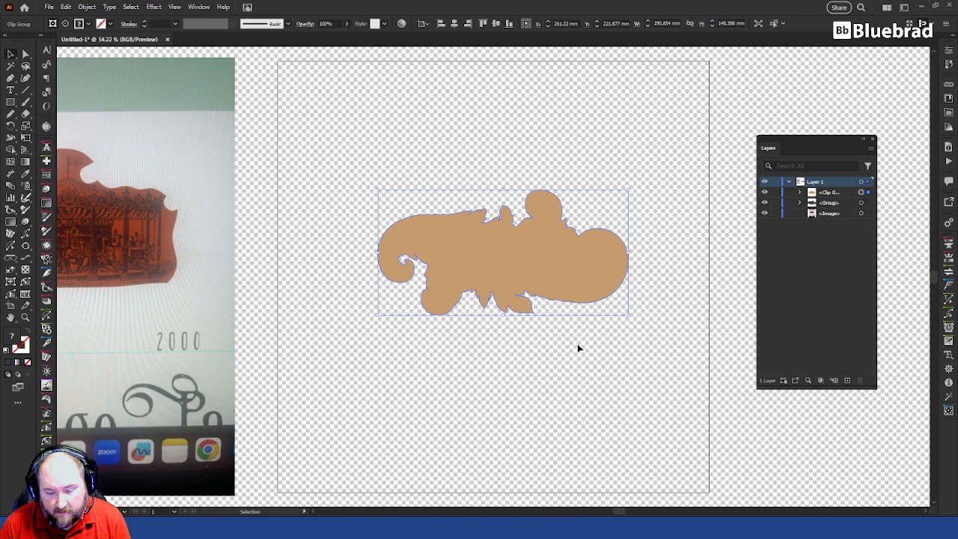
pyautogui.hotkey('ctrl', 'shift', '[')
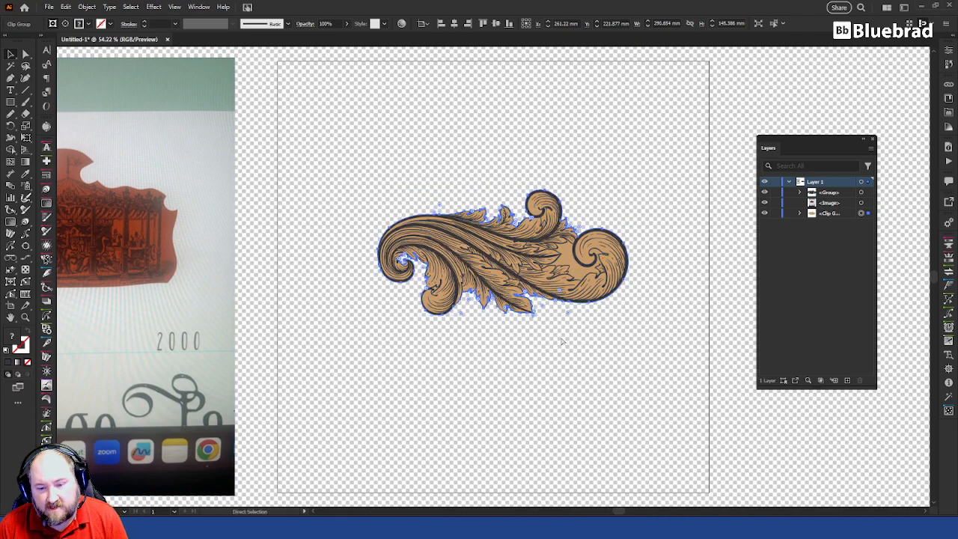
# Undo the reordering, the clipping mask and the merging of the ornament copy, and clear the selection
pyautogui.hotkey('ctrl', 'z')
pyautogui.hotkey('ctrl', 'z')
pyautogui.hotkey('ctrl', 'z')
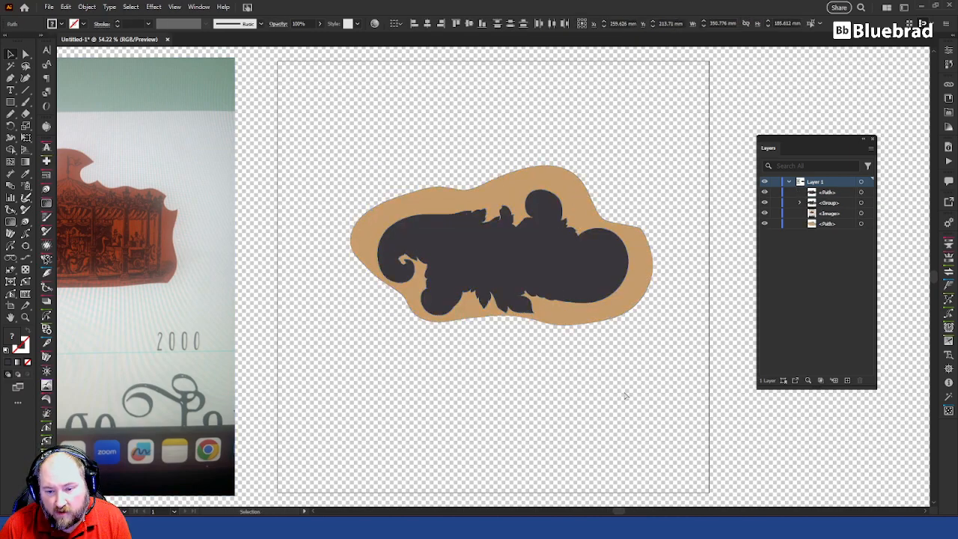
pyautogui.hotkey('ctrl', 'z')
pyautogui.click(664, 403)
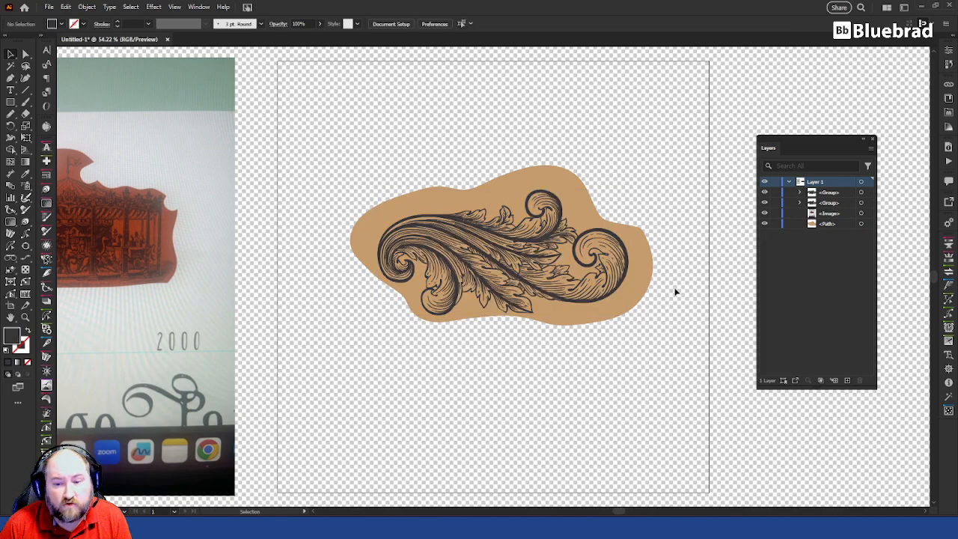
# Expand the front ornament group in the layer list and isolate it for editing
pyautogui.click(558, 232)
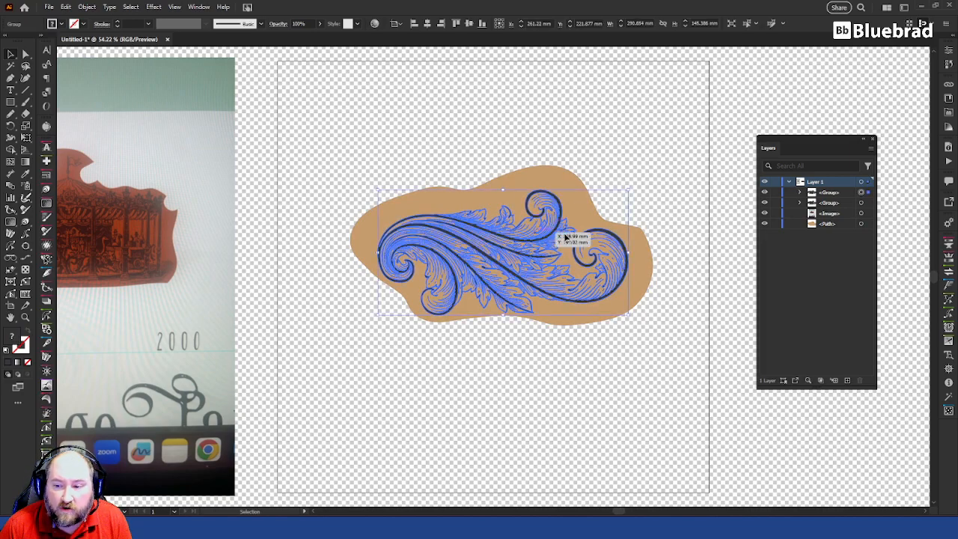
pyautogui.click(799, 192)
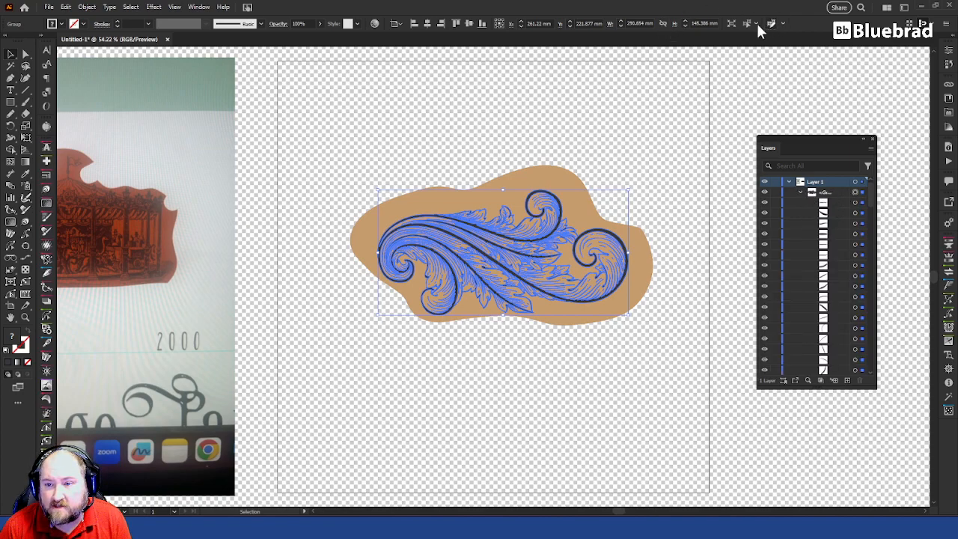
pyautogui.click(731, 25)
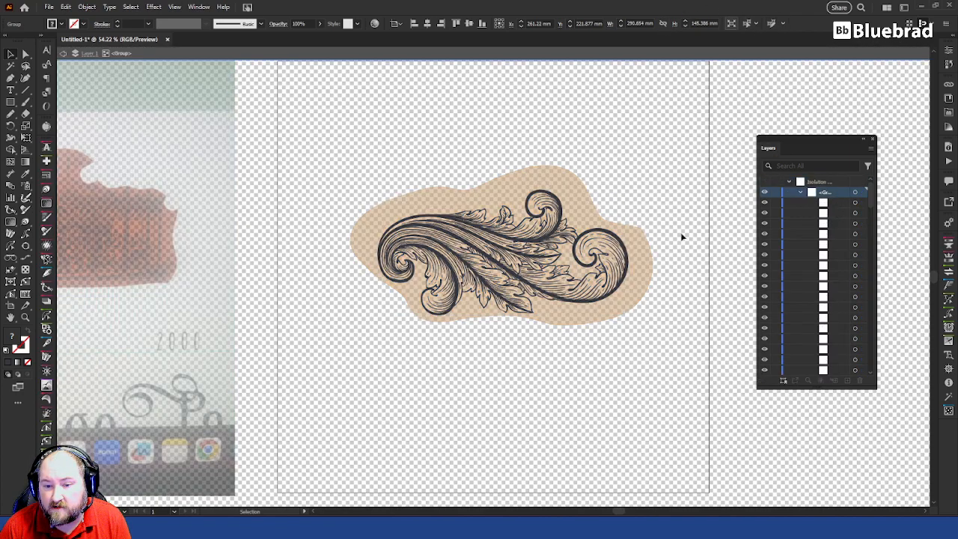
# Select all paths sharing the dark ornament's fill color within the isolated group and group them
pyautogui.click(626, 247)
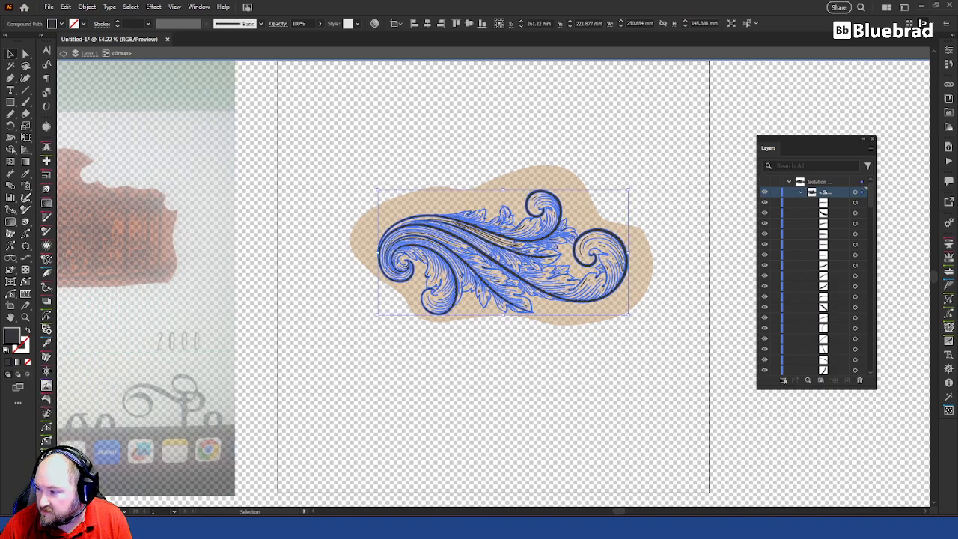
pyautogui.click(130, 7)
pyautogui.moveTo(165, 106)
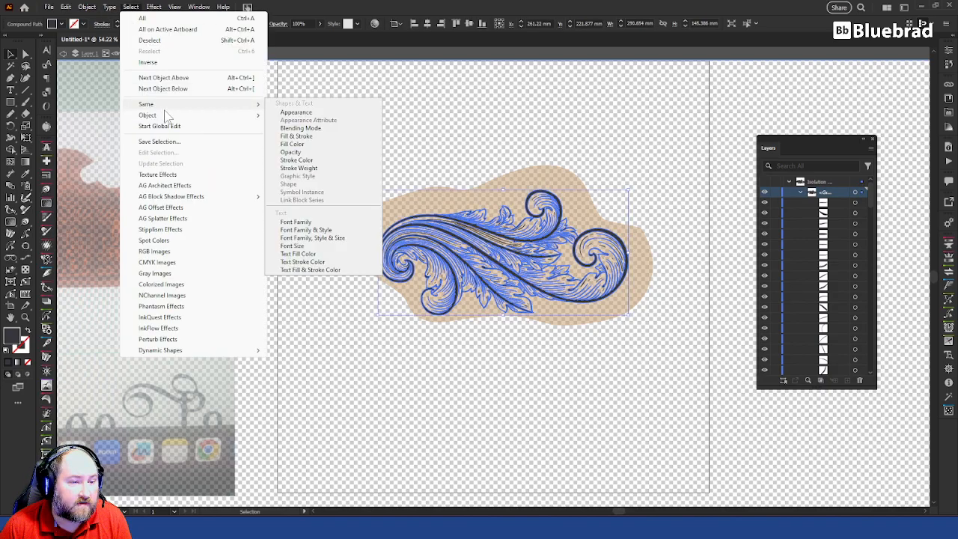
pyautogui.click(311, 147)
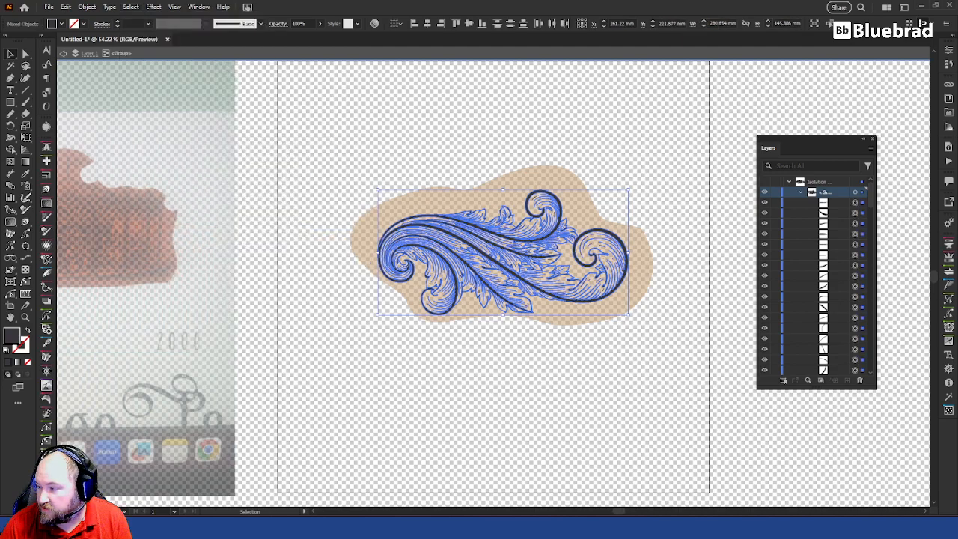
pyautogui.hotkey('ctrl', 'g')
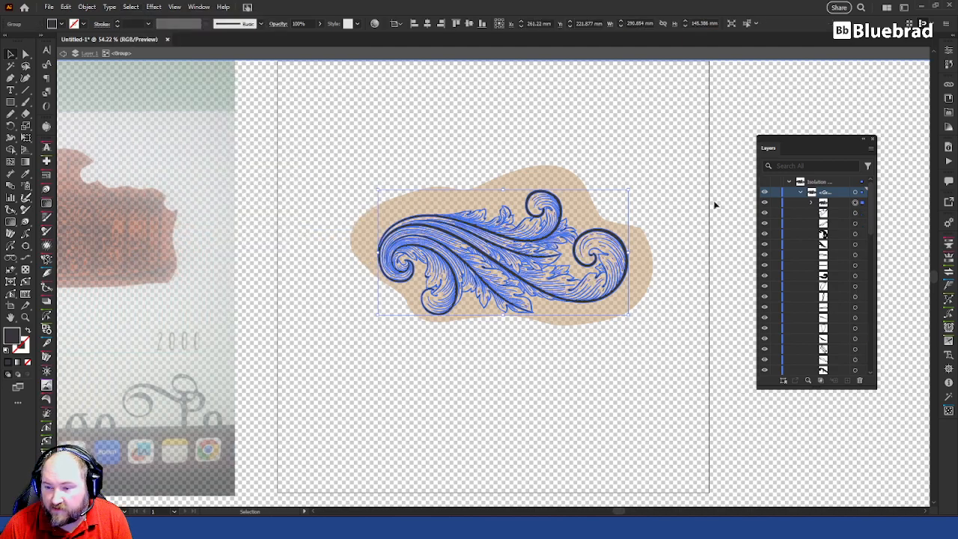
# Move the new dark-paths group out of its parent group and delete the leftover objects in the old group
pyautogui.click(835, 182)
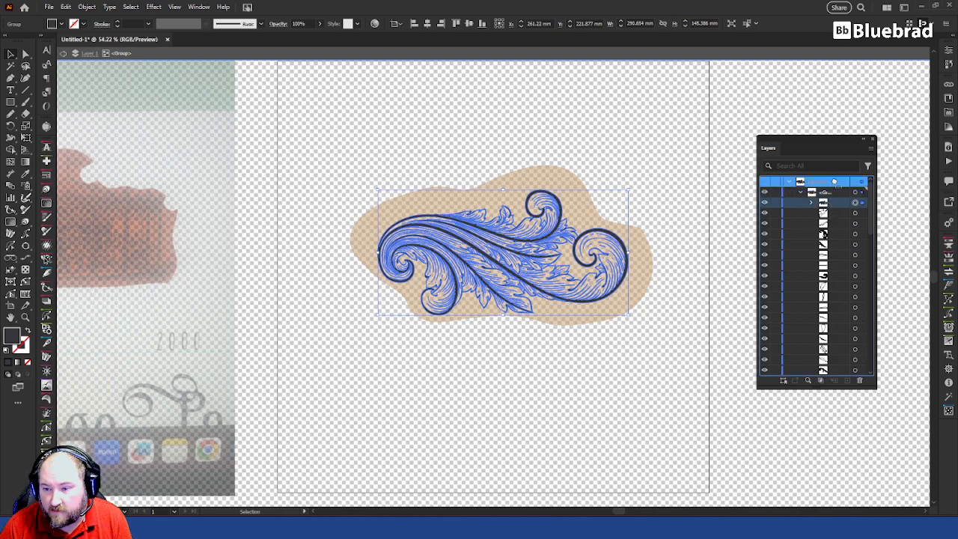
pyautogui.moveTo(834, 182); pyautogui.dragTo(834, 180)
pyautogui.click(862, 203)
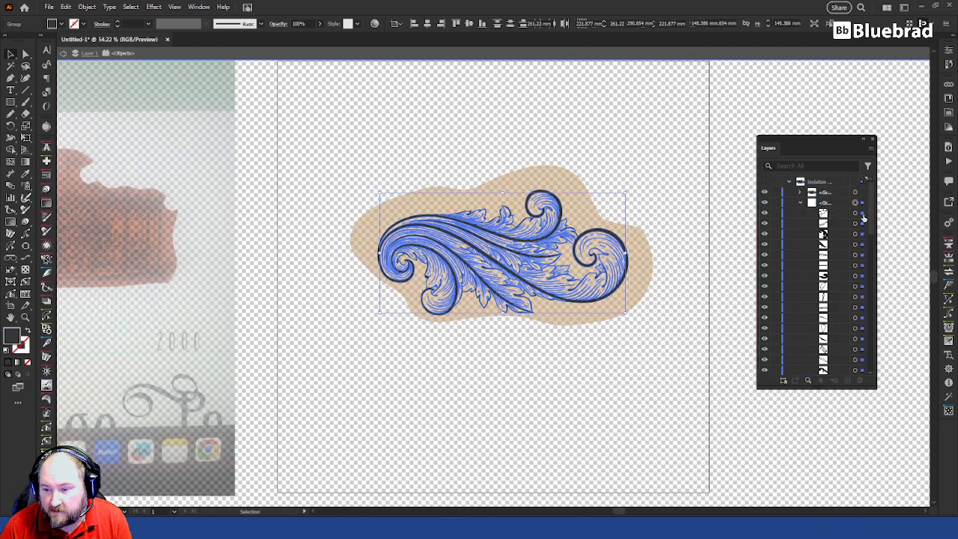
pyautogui.click(619, 184)
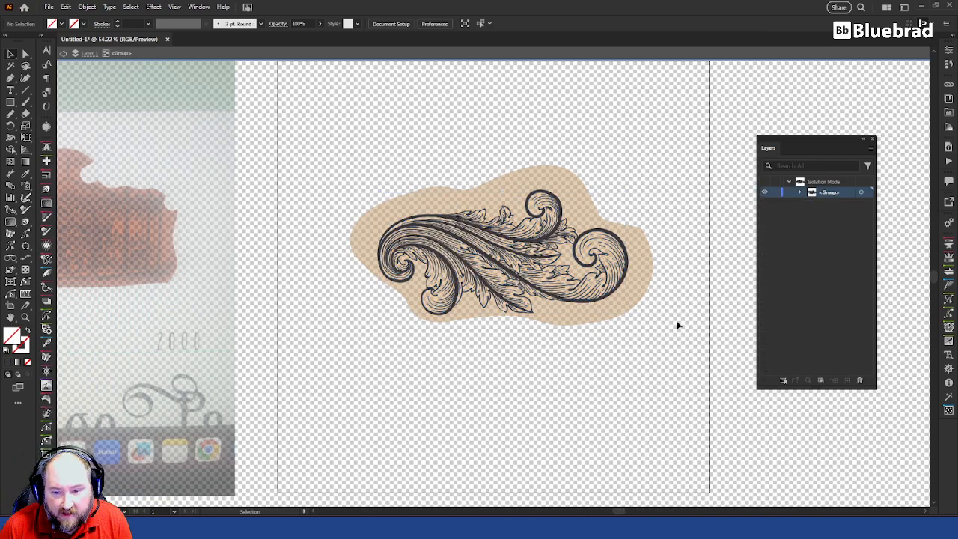
# Select the whole isolated ornament and fill the open gap between the leaves and the right-hand scroll with Shape Builder
pyautogui.hotkey('ctrl', 'a')
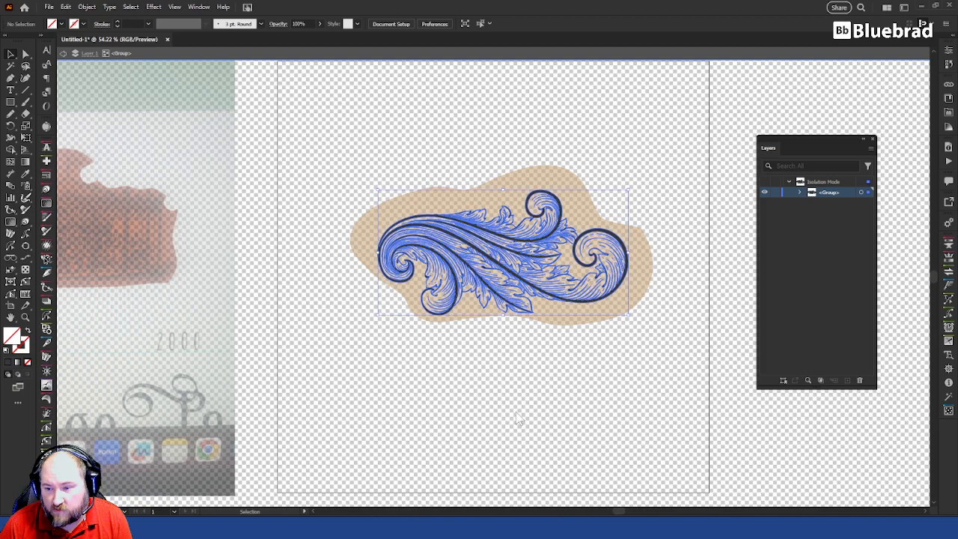
pyautogui.hotkey('shift', 'm')
pyautogui.scroll(4, 538, 314)
pyautogui.scroll(5, 543, 322)
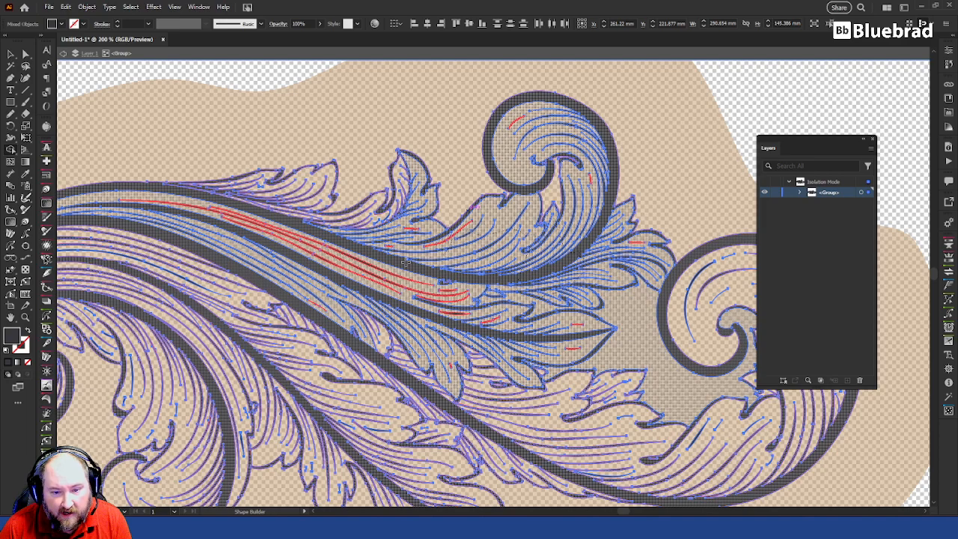
pyautogui.moveTo(384, 264)
pyautogui.mouseDown()
pyautogui.moveTo(582, 474)
pyautogui.moveTo(548, 434)
pyautogui.moveTo(625, 381)
pyautogui.mouseUp()
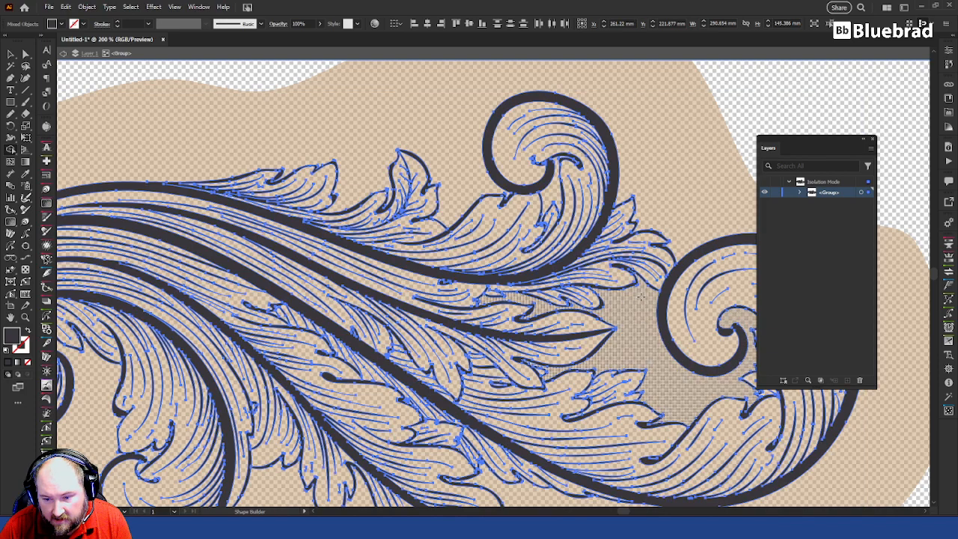
pyautogui.click(645, 301)
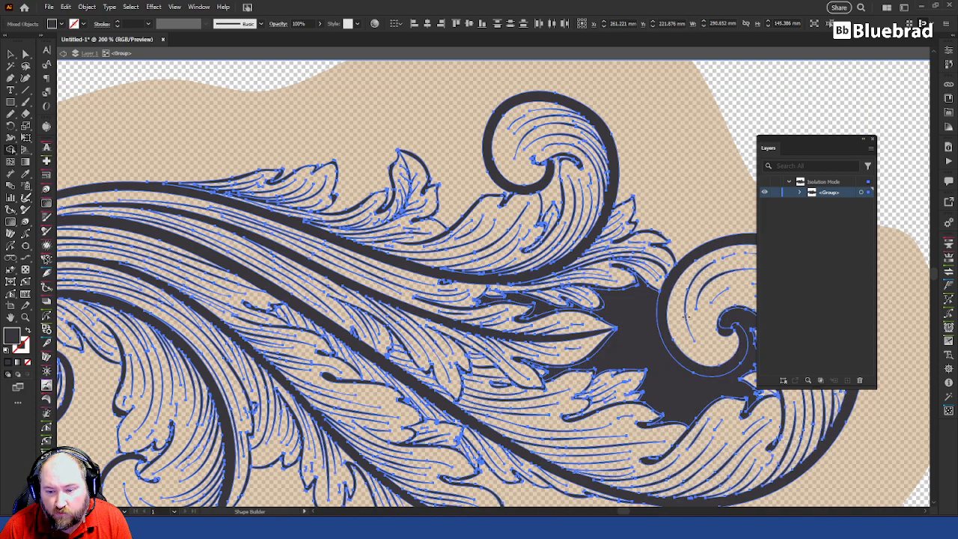
# Clear the dark fill from the open gap between the leaves and the right-hand scroll using Shape Builder with no fill
pyautogui.press('/')
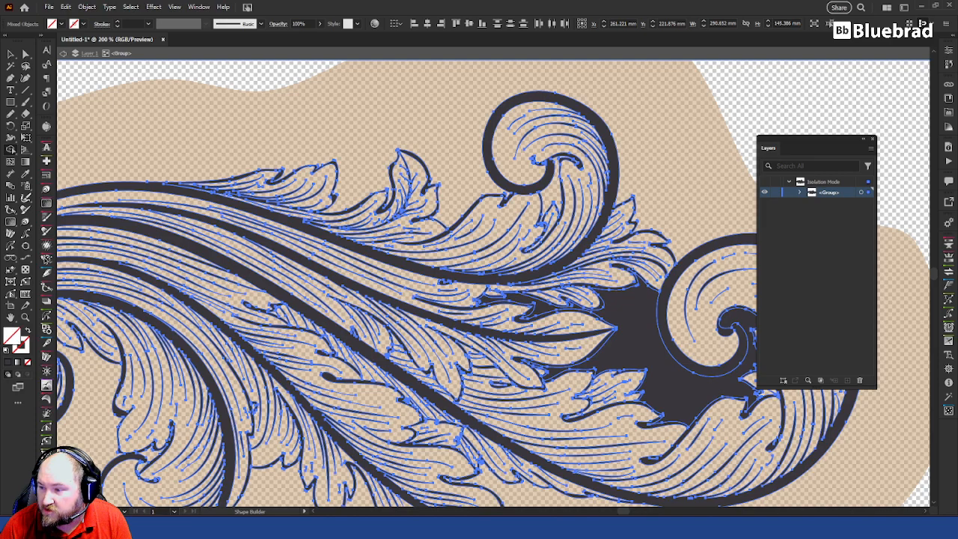
pyautogui.moveTo(957, 225); pyautogui.dragTo(697, 135)
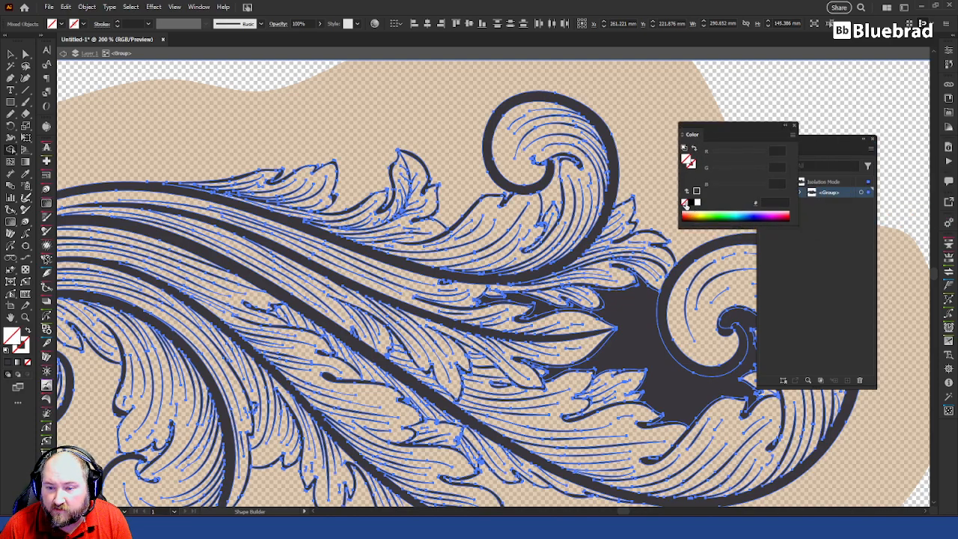
pyautogui.click(640, 338)
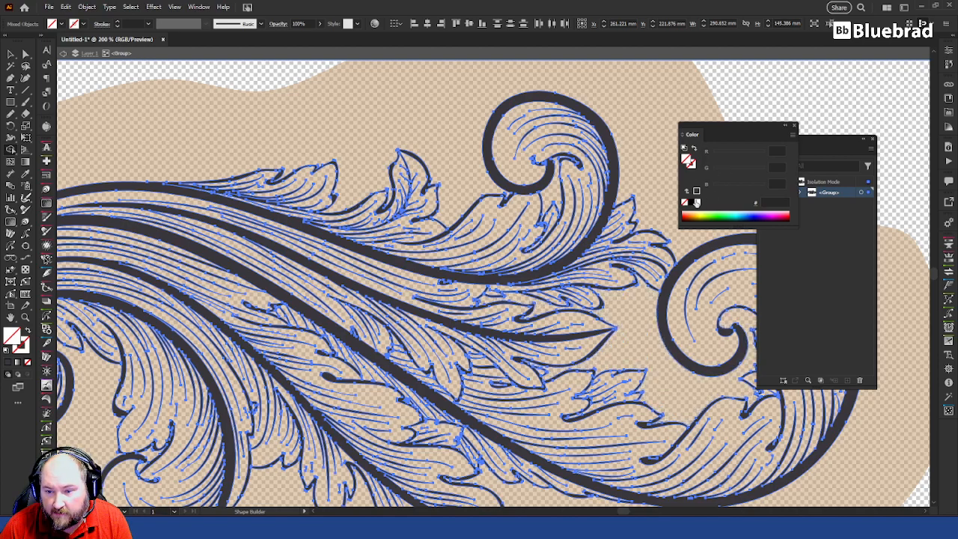
# Fill the upper scroll, the long upper stem and the adjoining leaves with black (000000) using Shape Builder
pyautogui.click(697, 191)
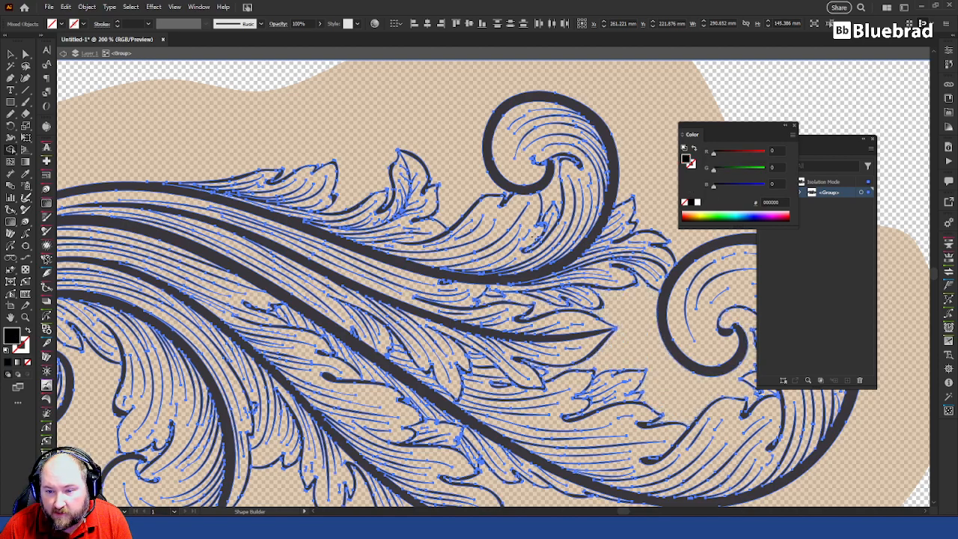
pyautogui.click(517, 169)
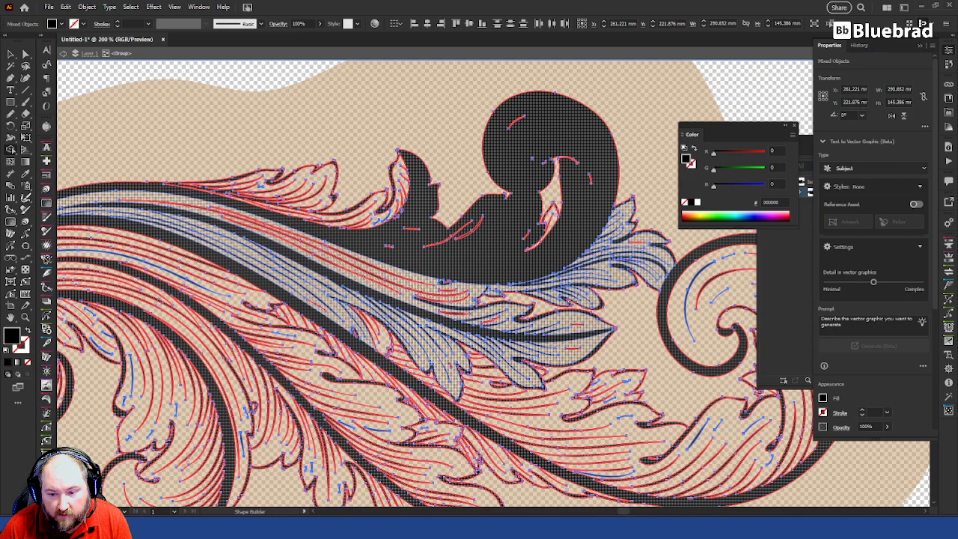
pyautogui.moveTo(578, 296); pyautogui.dragTo(539, 290)
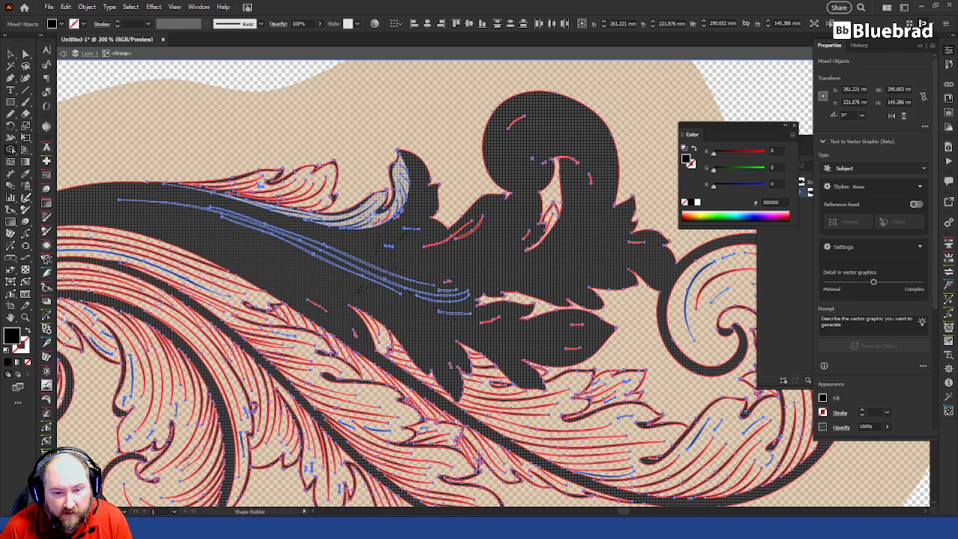
pyautogui.click(407, 210)
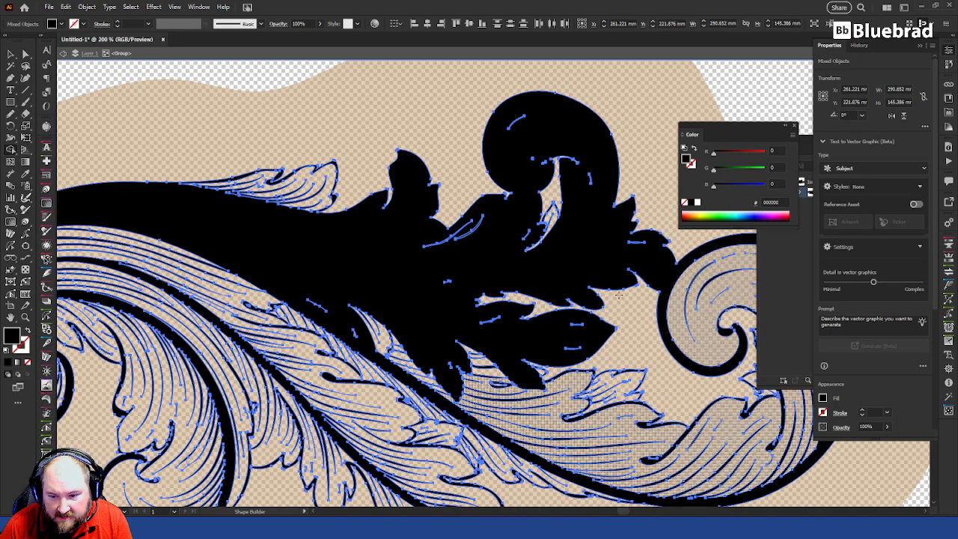
# Fill the open gap beside the right-hand scroll with bright green (00FF00) using Shape Builder
pyautogui.moveTo(593, 372); pyautogui.dragTo(442, 277)
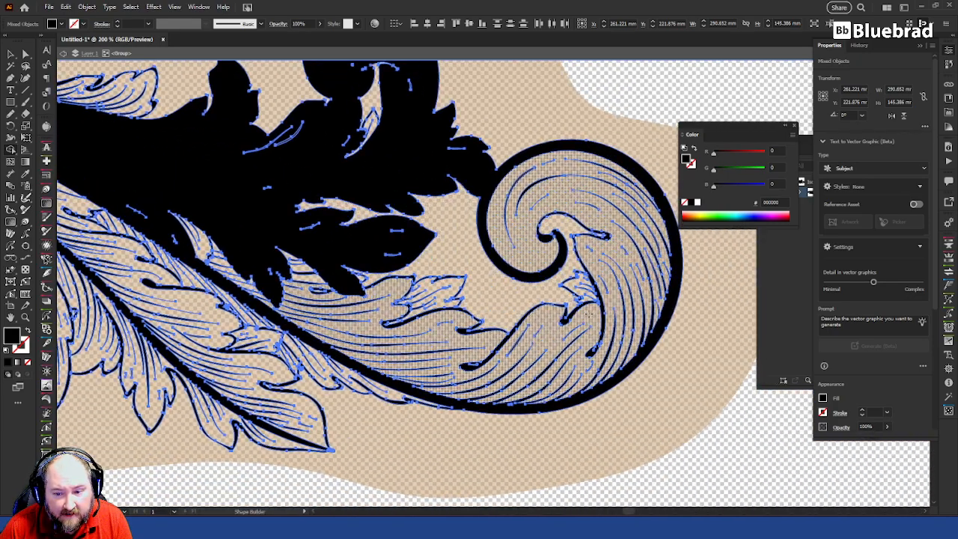
pyautogui.moveTo(740, 168); pyautogui.dragTo(766, 169)
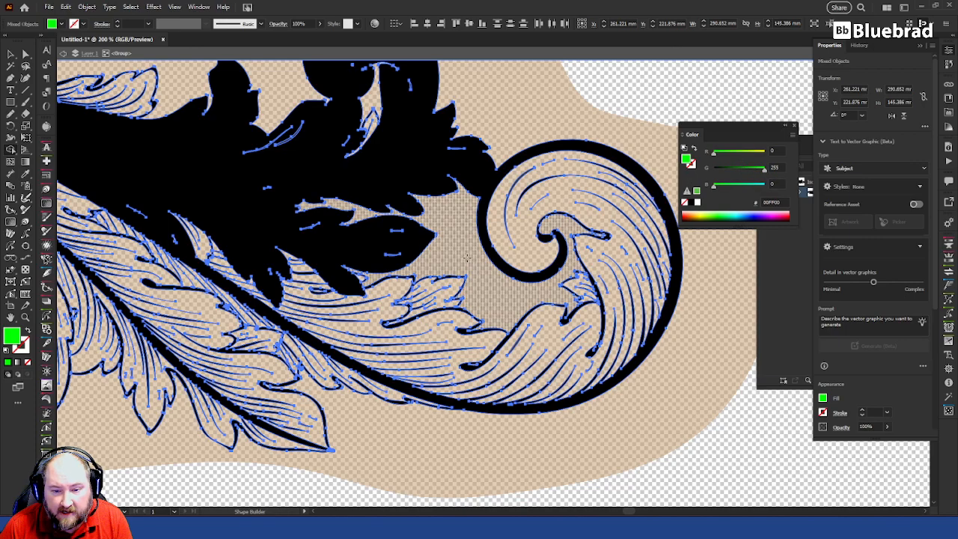
pyautogui.click(466, 256)
# Isolate and delete the green gap shape, and return to the ornament group level
pyautogui.click(11, 53)
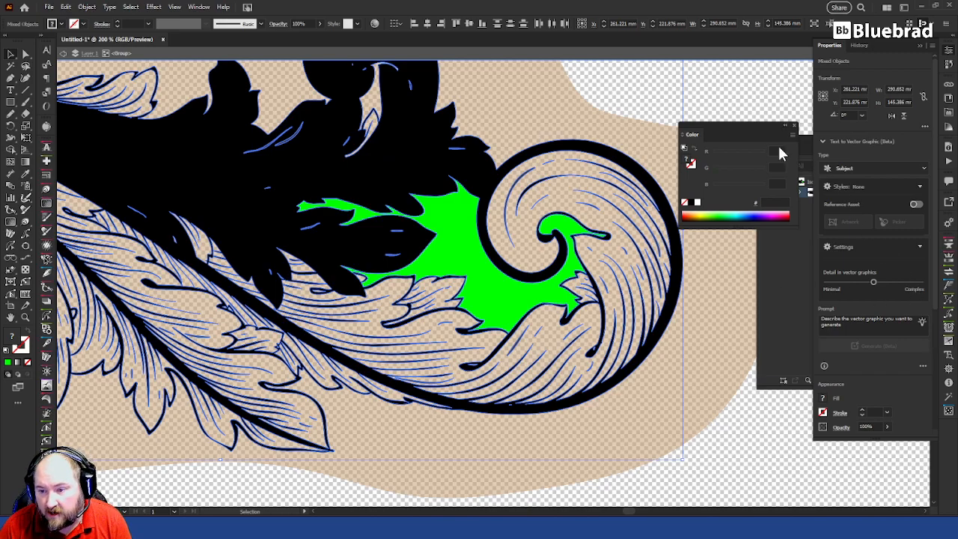
pyautogui.press('a')
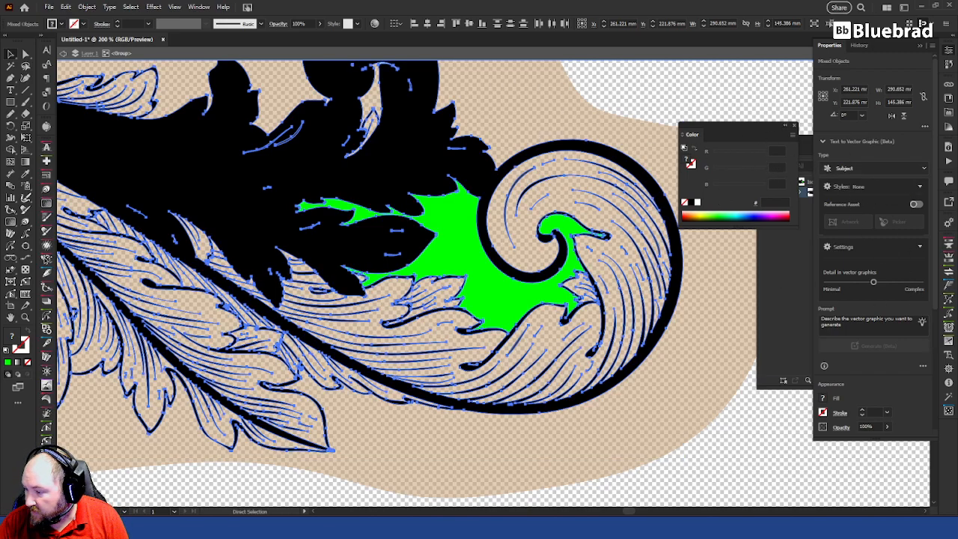
pyautogui.press('/')
pyautogui.hotkey('shift', 'ctrl', 'F9')
pyautogui.press('v')
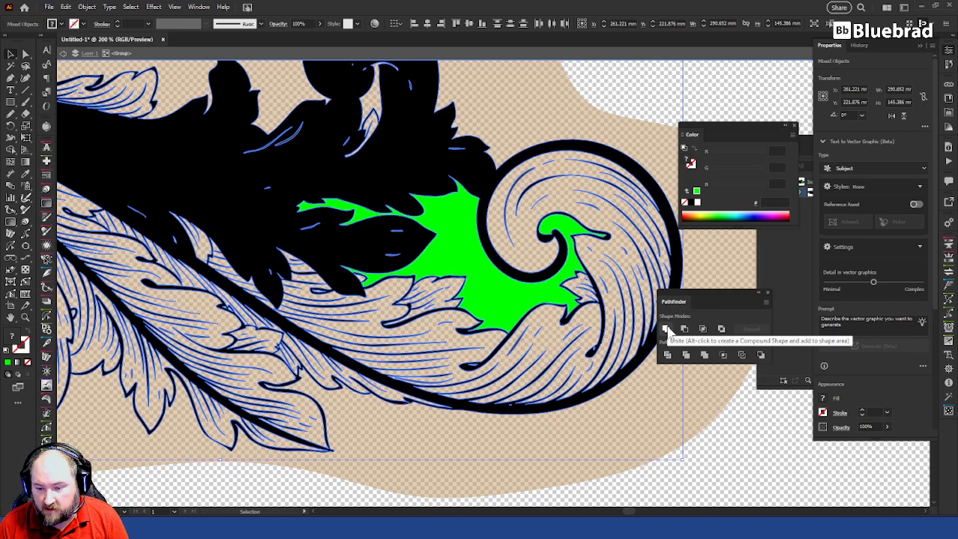
pyautogui.doubleClick(573, 271)
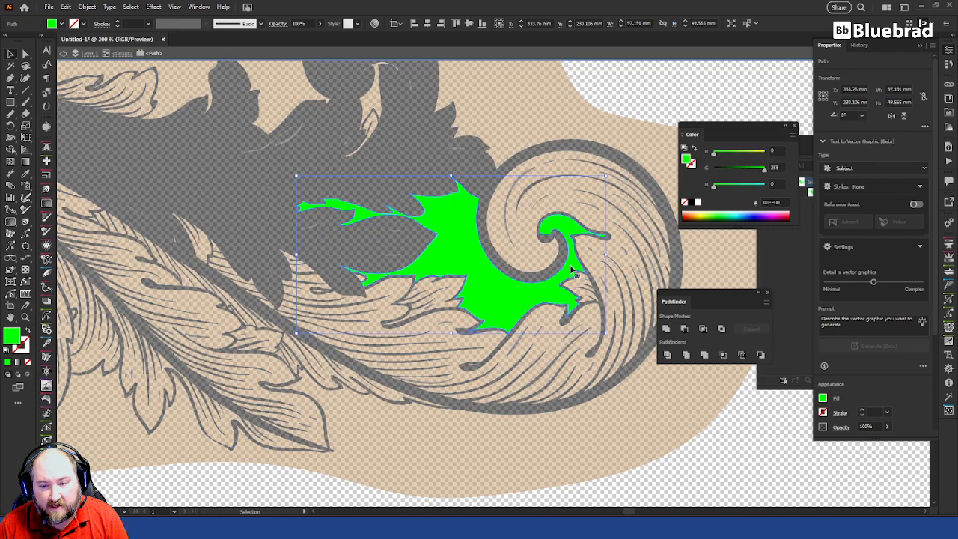
pyautogui.press('Delete')
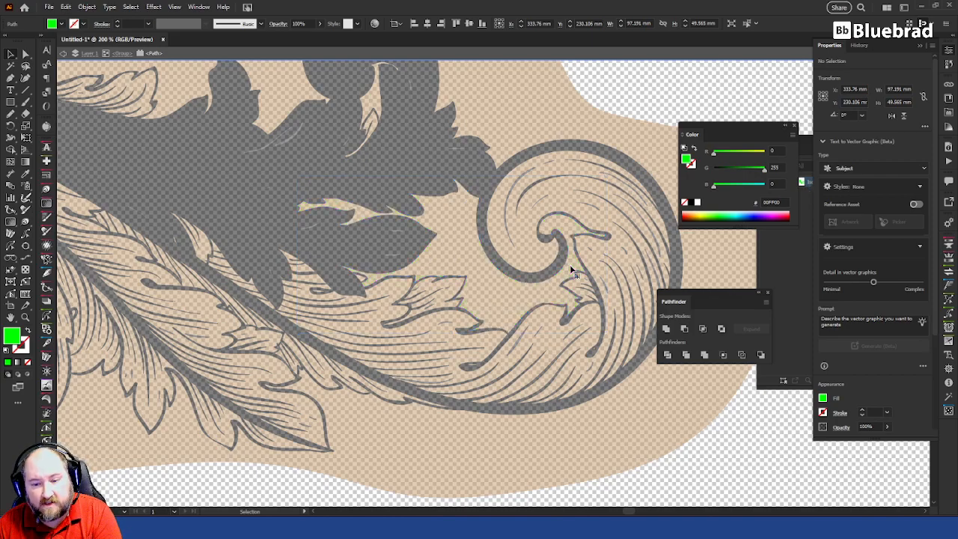
pyautogui.click(122, 54)
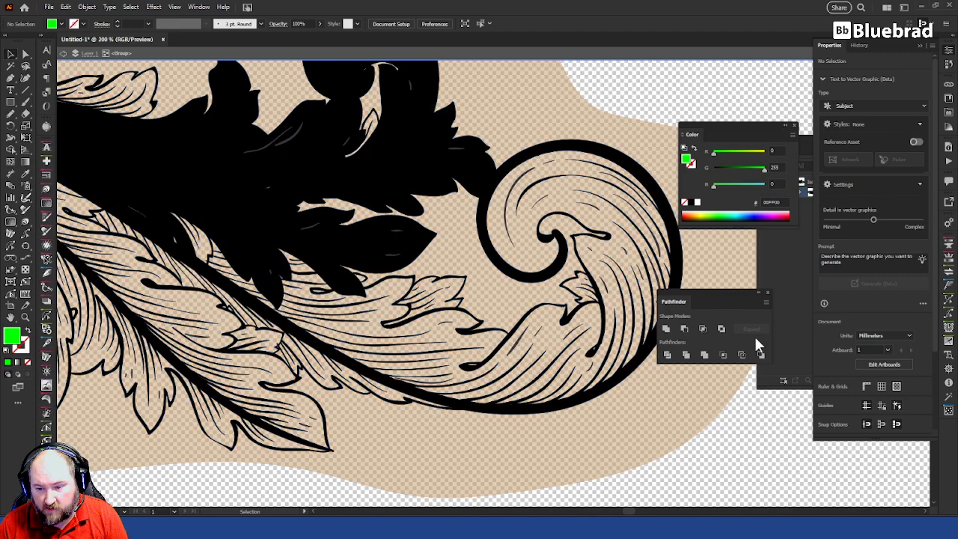
# Unite all pieces of the ornament group into one solid silhouette and leave isolation mode
pyautogui.hotkey('ctrl', 'a')
pyautogui.click(666, 330)
pyautogui.moveTo(304, 246); pyautogui.dragTo(490, 220)
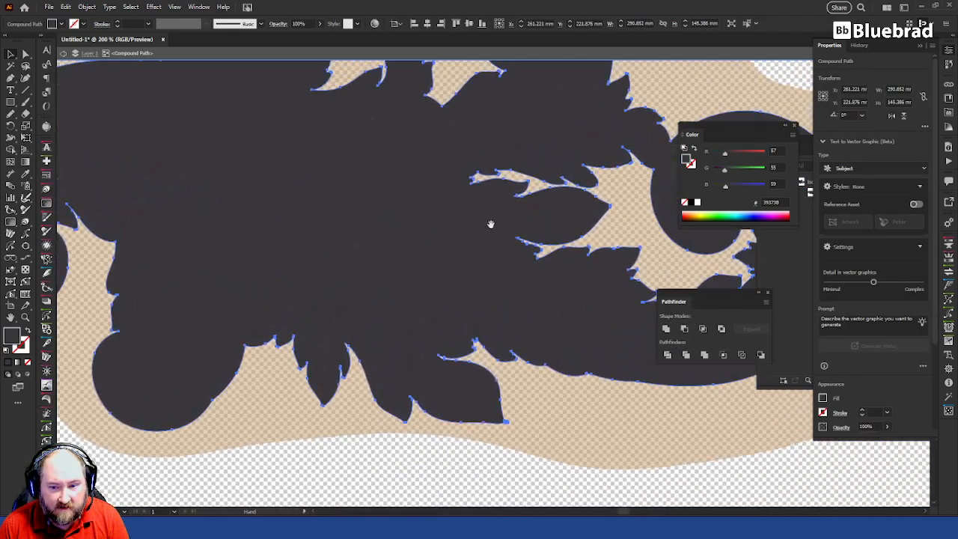
pyautogui.click(507, 477)
pyautogui.scroll(-1, 507, 449)
# Recolor the united silhouette with the tan sampled from the background and send it to the back
pyautogui.click(505, 316)
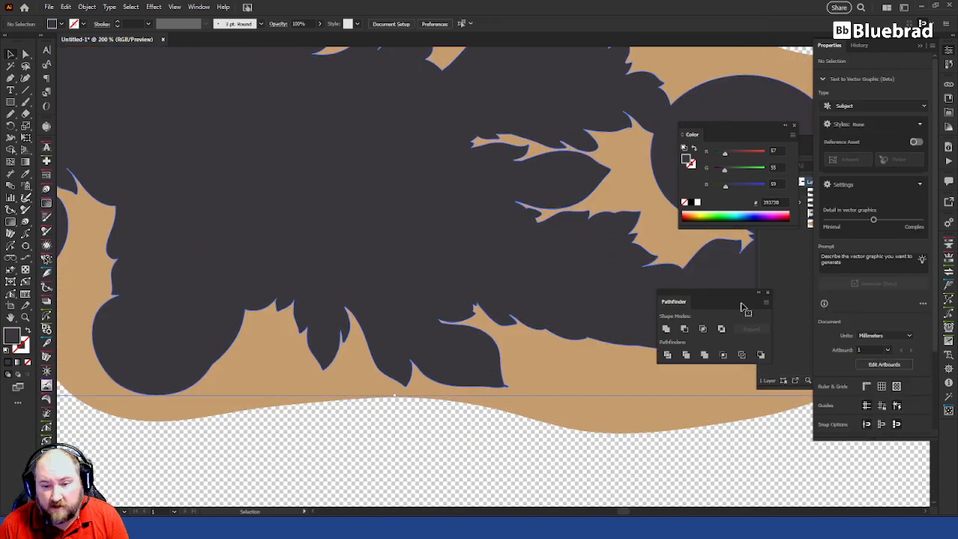
pyautogui.press('i')
pyautogui.click(573, 380)
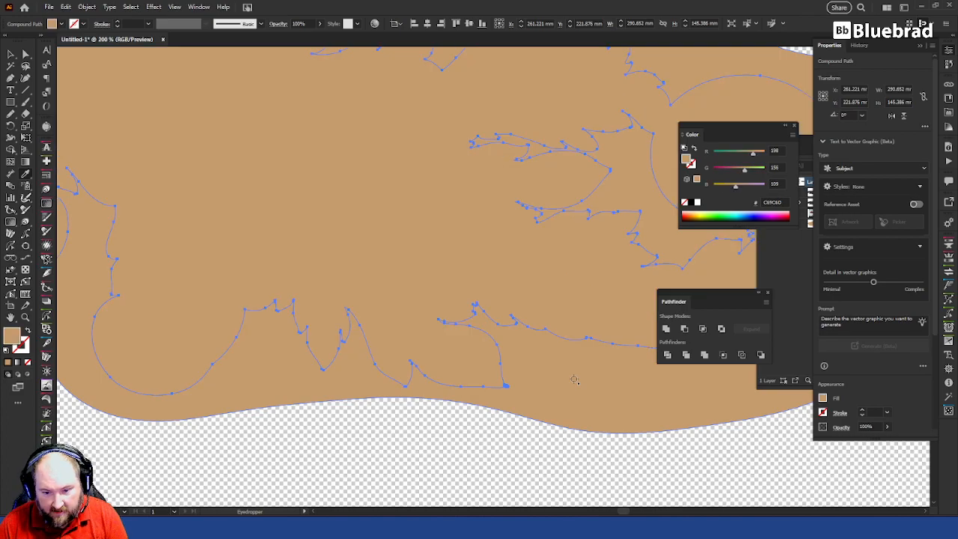
pyautogui.hotkey('ctrl', 'shift', '[')
pyautogui.press('b')
pyautogui.hotkey('ctrl', 'shift', 'a')
pyautogui.hotkey('shift', 'x')
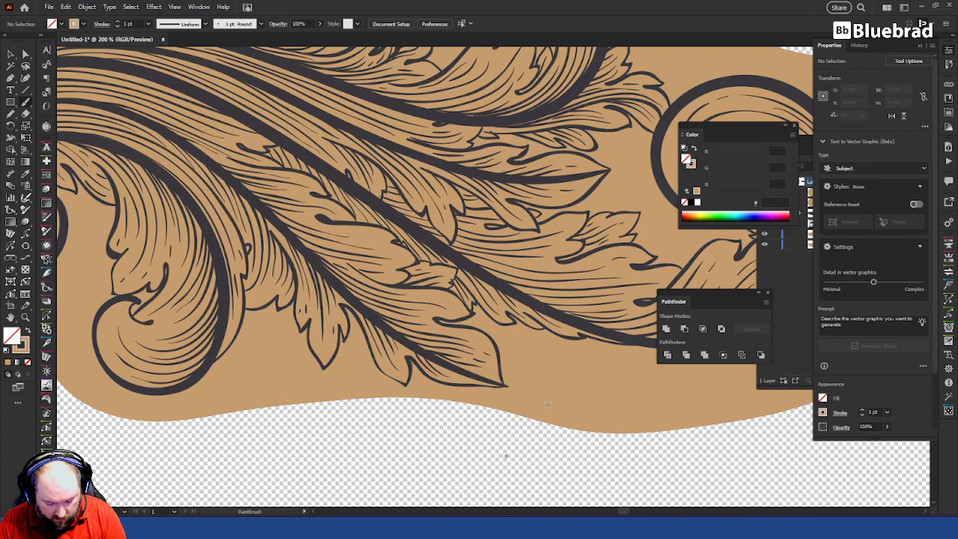
# Delete the large tan background shape around the ornament
pyautogui.press('v')
pyautogui.click(602, 395)
pyautogui.press('Delete')
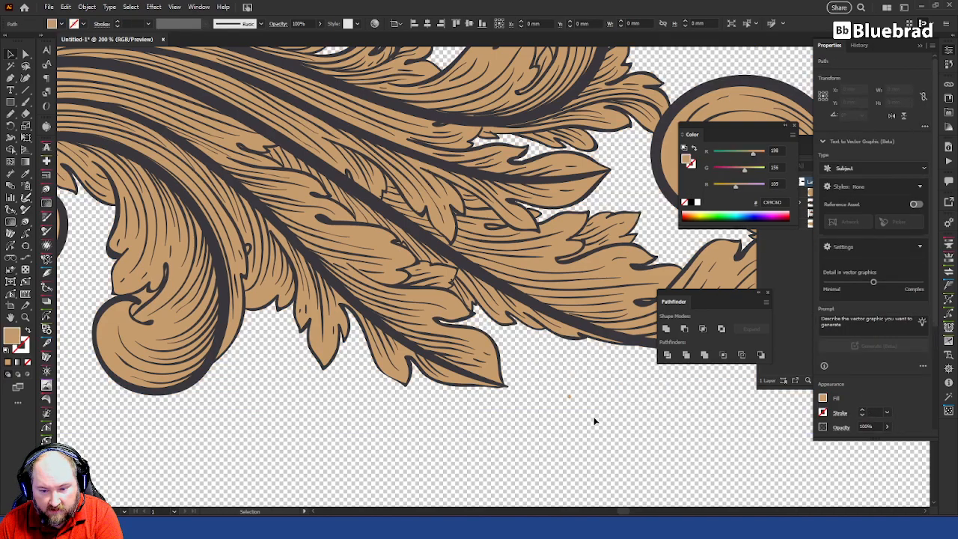
# Recolor the ornament's line art to pure black (000000)
pyautogui.hotkey('ctrl', '-')
pyautogui.hotkey('ctrl', '-')
pyautogui.hotkey('ctrl', '-')
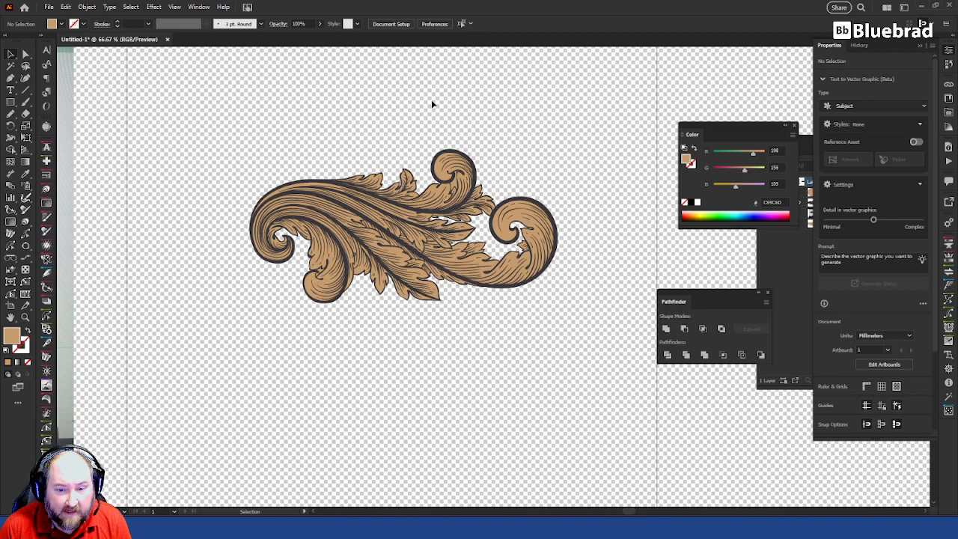
pyautogui.click(479, 160)
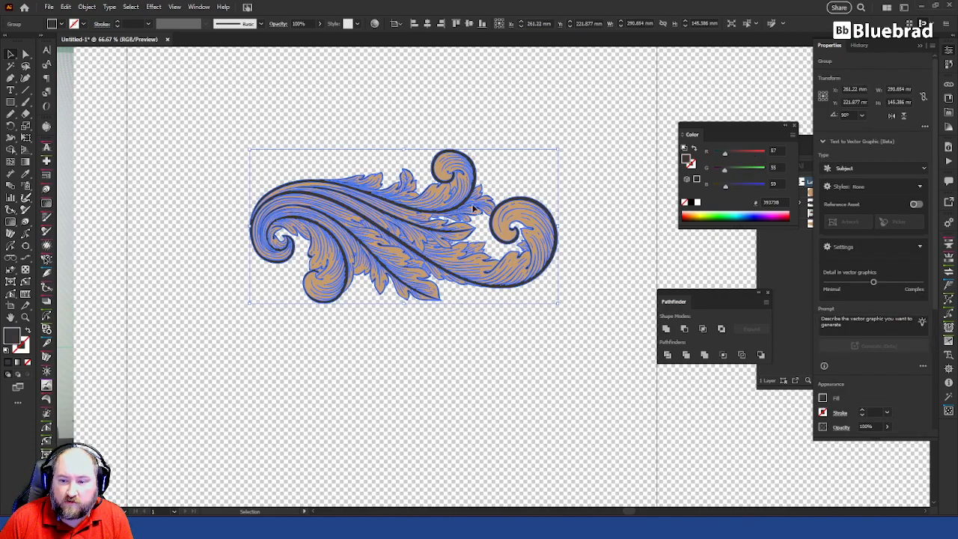
pyautogui.click(528, 113)
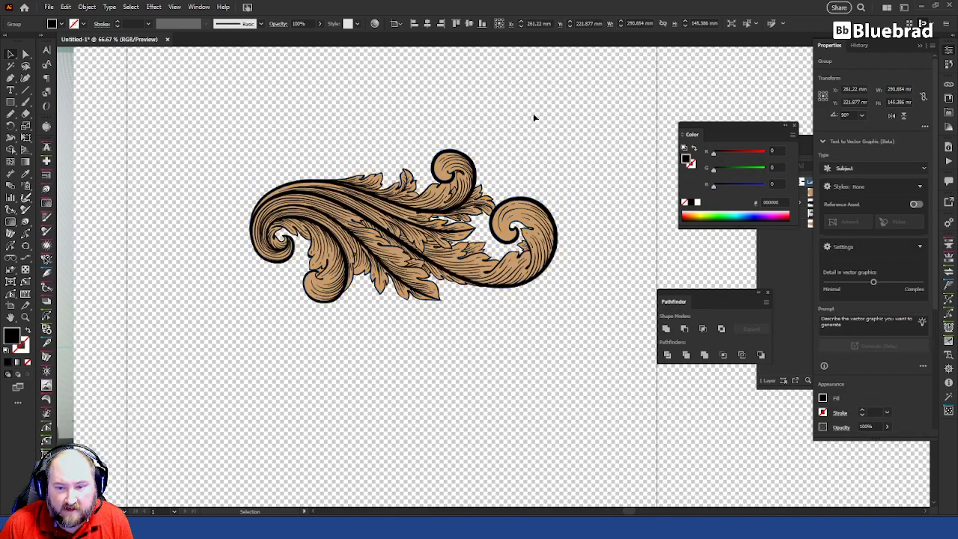
pyautogui.moveTo(564, 319); pyautogui.dragTo(597, 359)
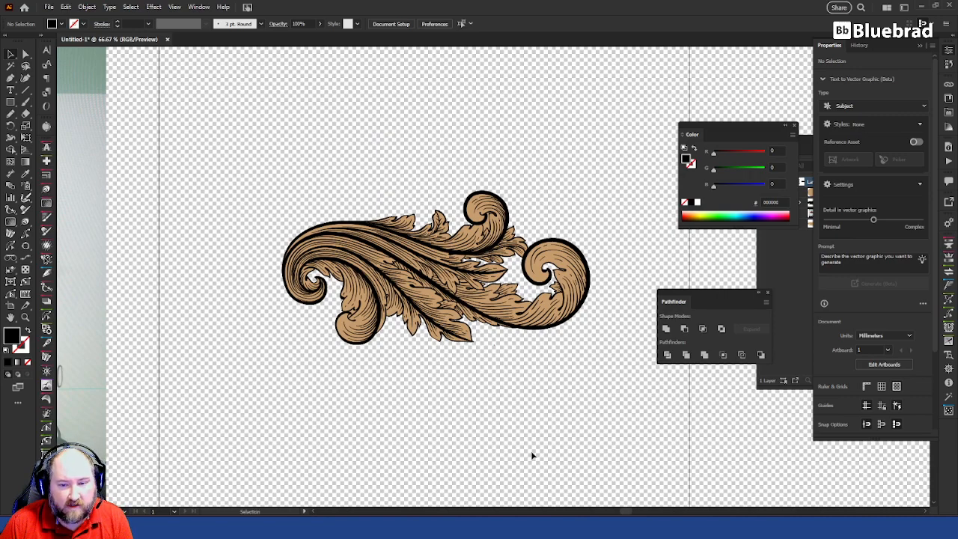
# Add a stroke to the tan silhouette behind the line art and set both its fill and stroke to bright green (00FF00)
pyautogui.scroll(4, 533, 253)
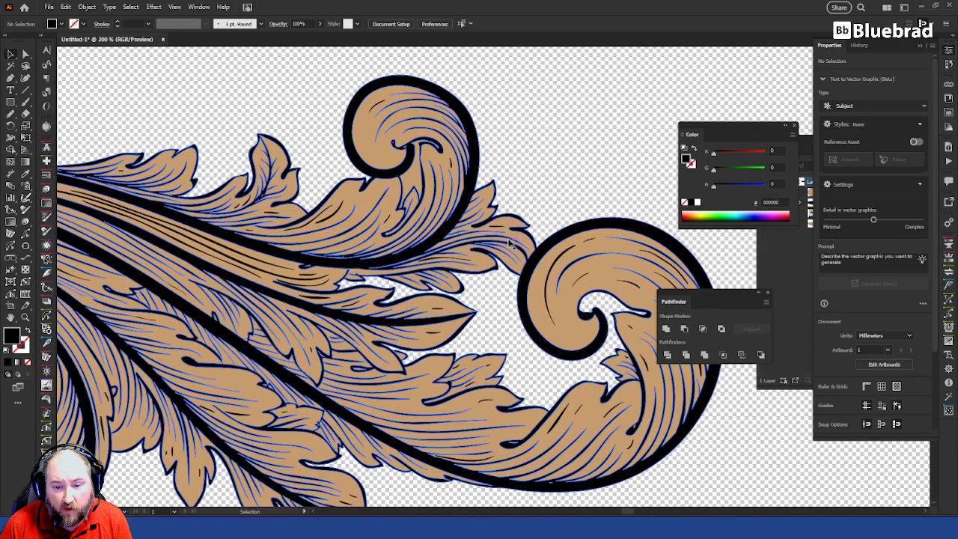
pyautogui.click(509, 223)
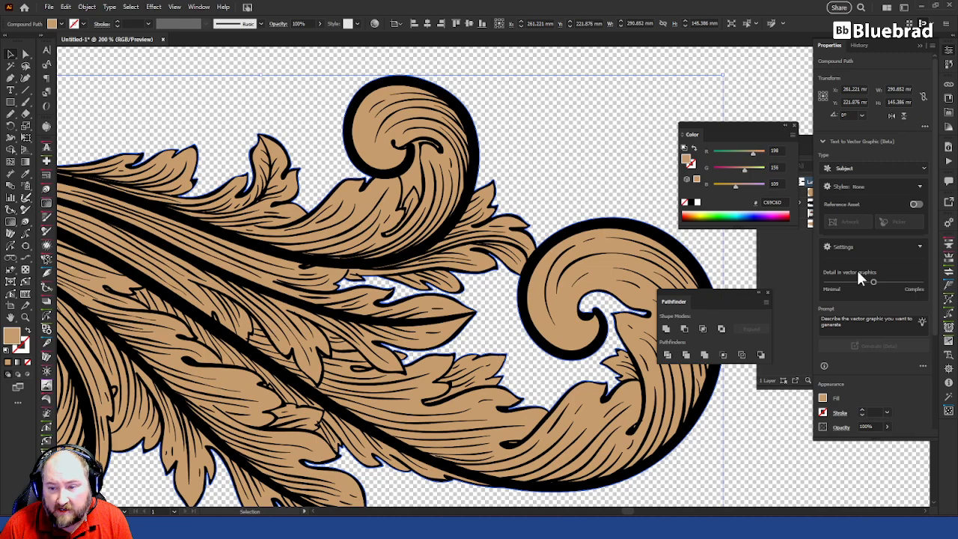
pyautogui.click(693, 165)
pyautogui.click(692, 203)
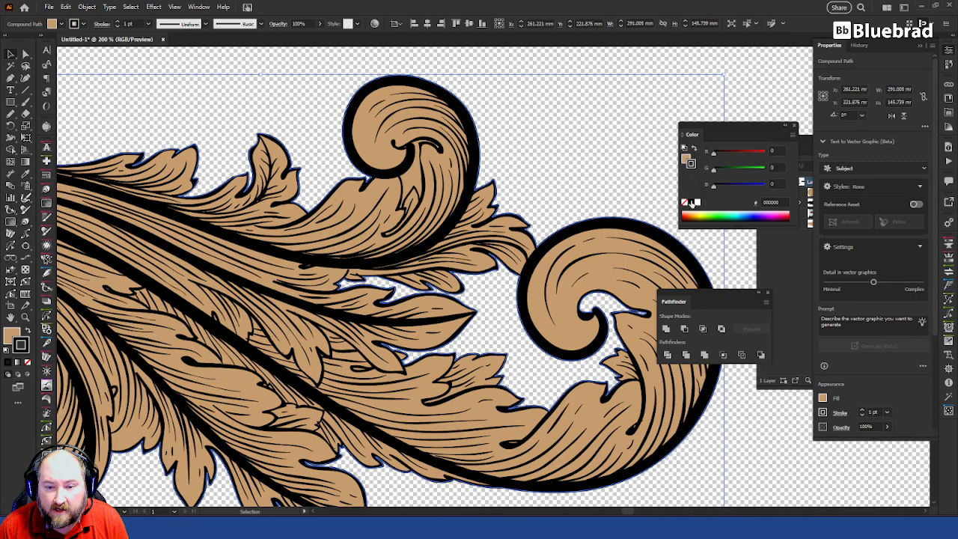
pyautogui.moveTo(715, 169); pyautogui.dragTo(799, 175)
pyautogui.click(686, 159)
pyautogui.moveTo(753, 152); pyautogui.dragTo(710, 153)
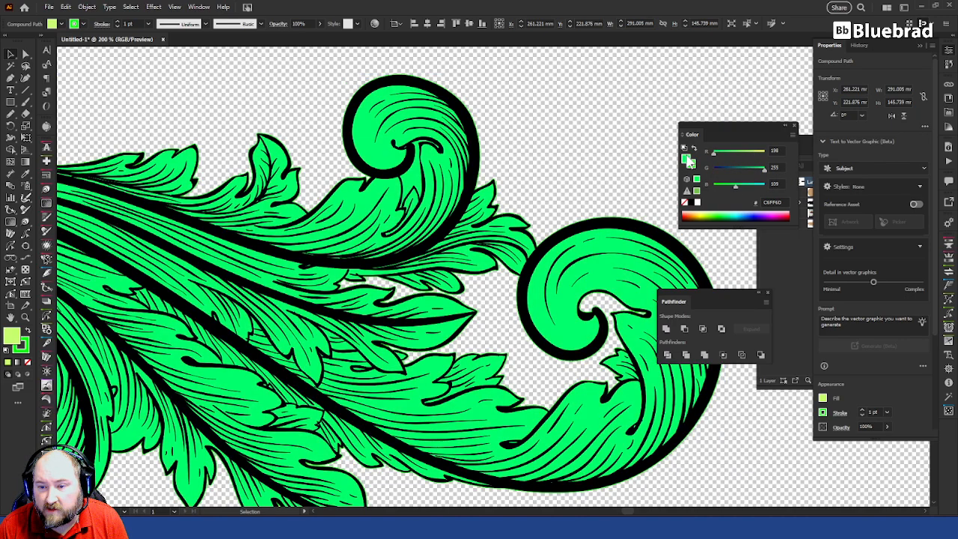
pyautogui.moveTo(712, 190); pyautogui.dragTo(708, 190)
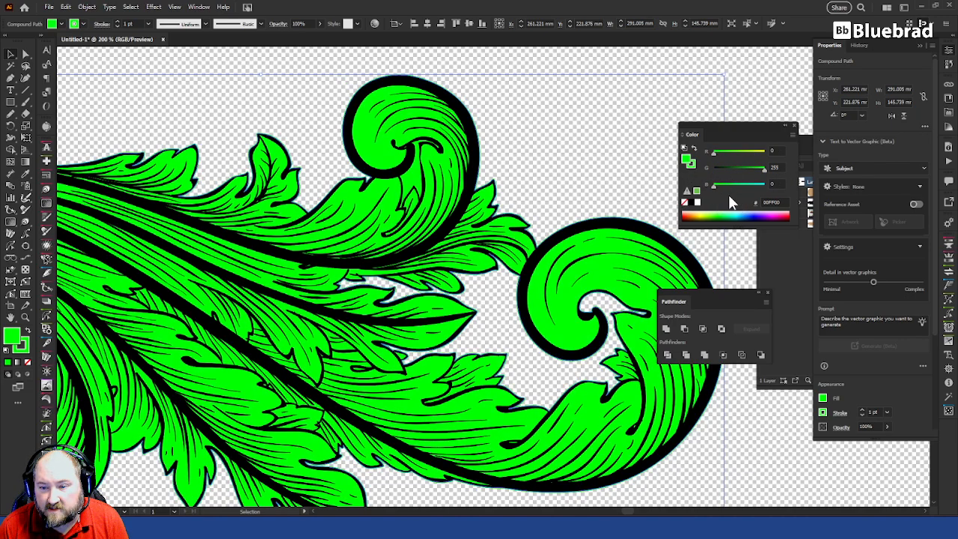
# Set the green silhouette's stroke to 7 pt with round caps and round corners
pyautogui.click(692, 164)
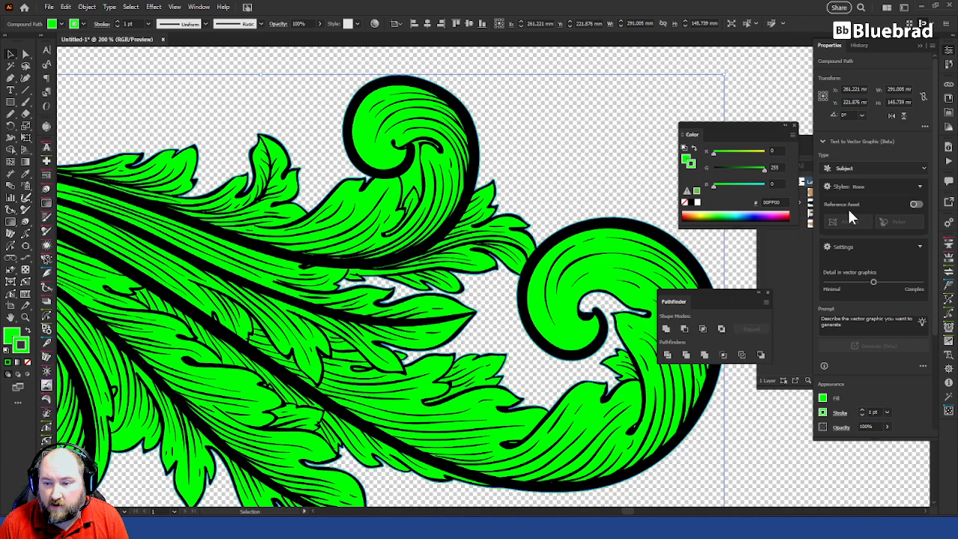
pyautogui.hotkey('shift', 'F6')
pyautogui.moveTo(629, 230); pyautogui.dragTo(553, 69)
pyautogui.click(569, 99)
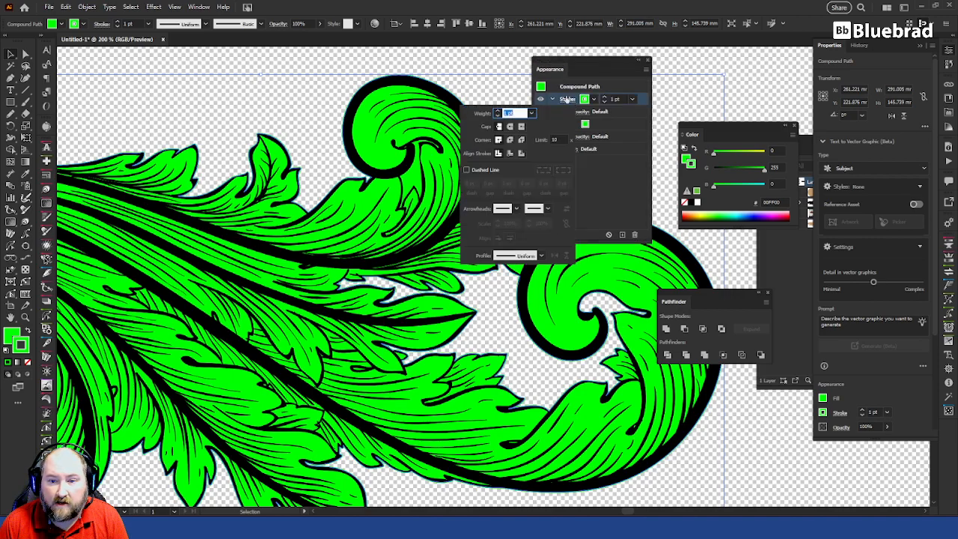
pyautogui.write('5')
pyautogui.press('Return')
pyautogui.write('7')
pyautogui.press('Return')
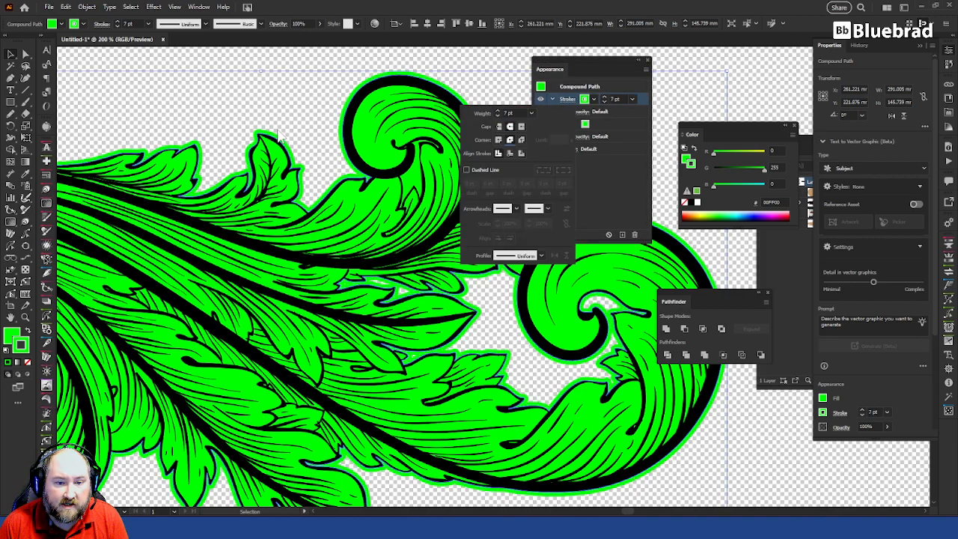
pyautogui.click(302, 92)
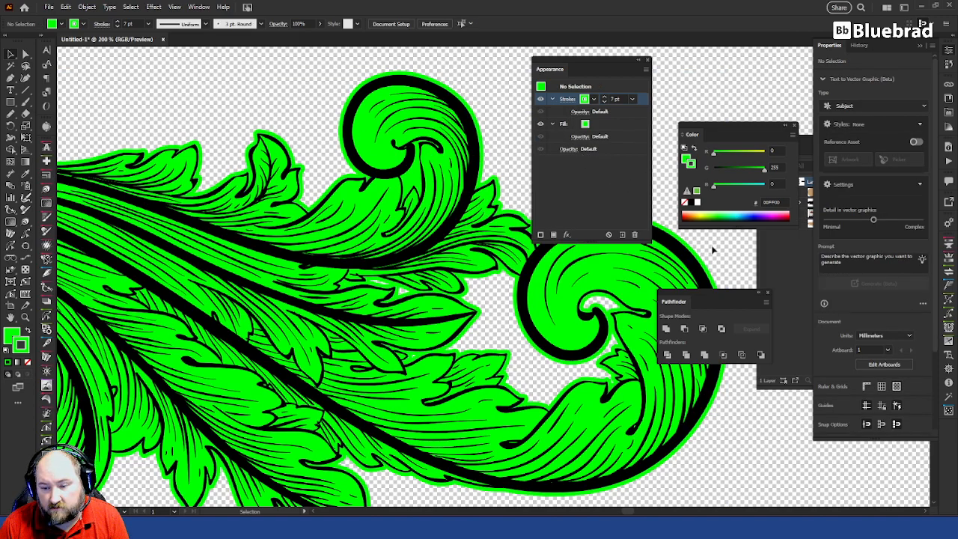
# Place the silhouette's stroke below its fill in the appearance order and change the stroke color to white
pyautogui.click(599, 290)
pyautogui.moveTo(642, 100)
pyautogui.mouseDown()
pyautogui.moveTo(629, 148)
pyautogui.moveTo(593, 135)
pyautogui.mouseUp()
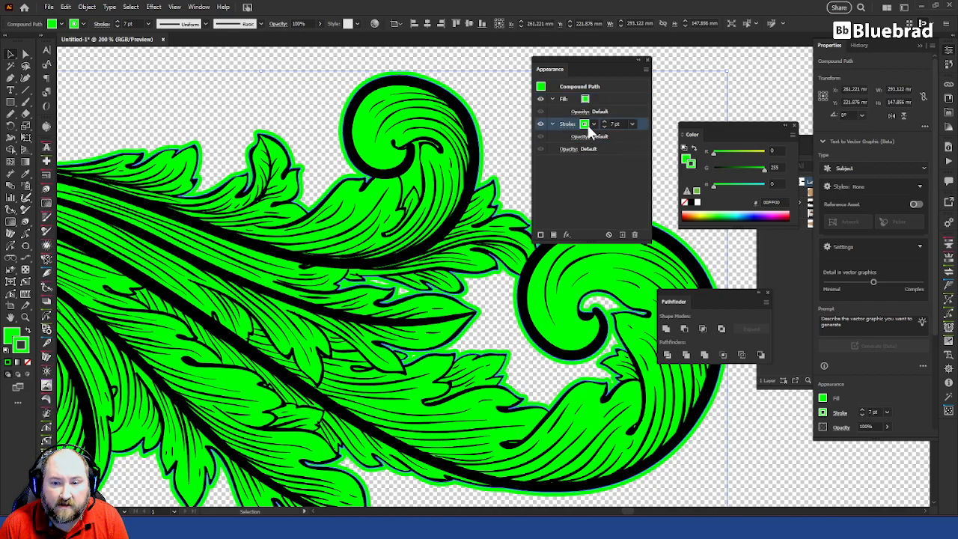
pyautogui.click(592, 125)
pyautogui.click(491, 140)
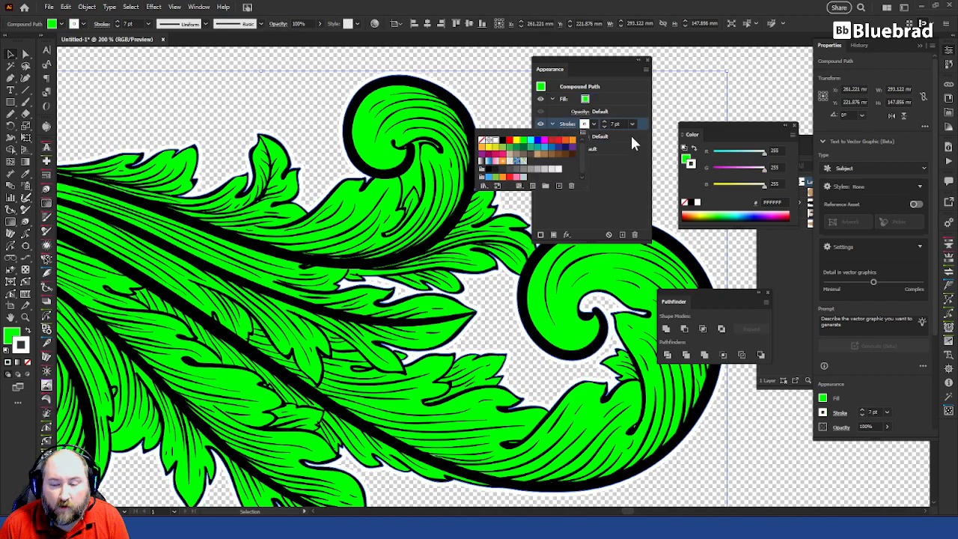
# Recolor the silhouette's green fill to a tan swatch (C69C6D)
pyautogui.click(627, 133)
pyautogui.click(590, 109)
pyautogui.click(586, 100)
pyautogui.click(586, 100)
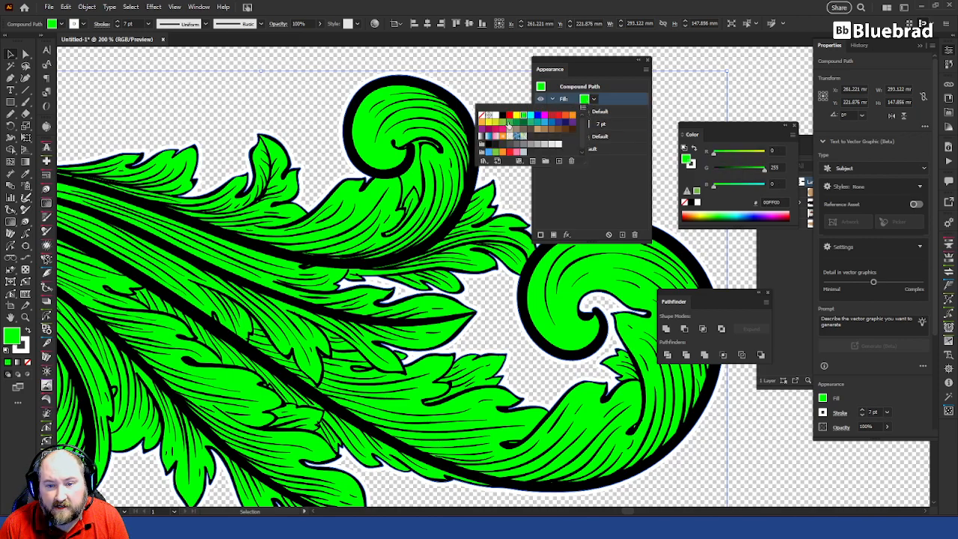
pyautogui.click(537, 129)
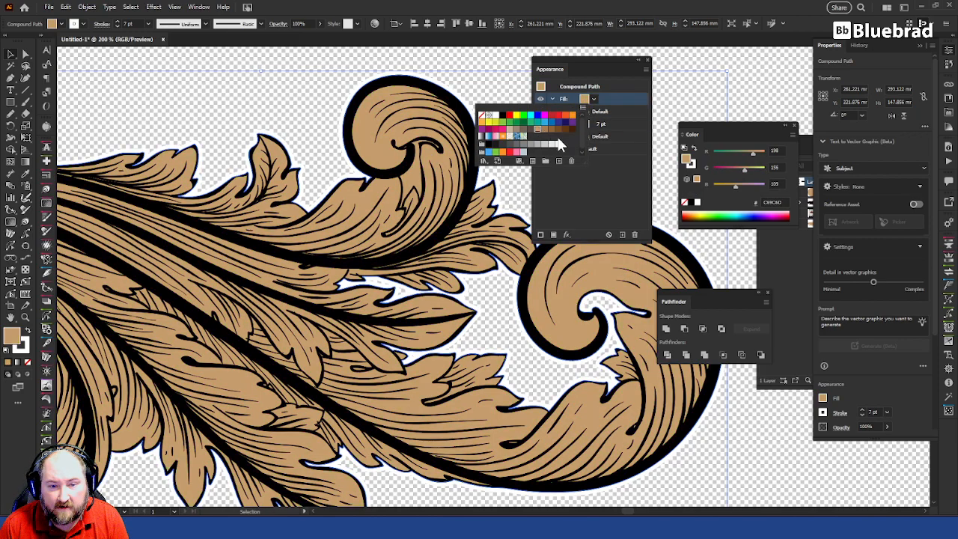
# Try removing the silhouette's fill and undo the removal
pyautogui.click(483, 300)
pyautogui.click(635, 235)
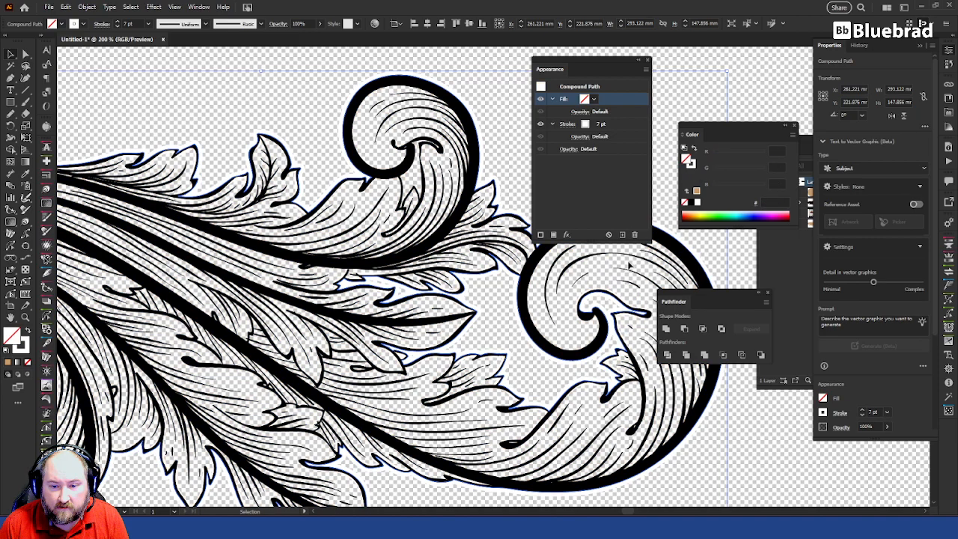
pyautogui.hotkey('ctrl', 'z')
# Deselect the artwork and reset the current custom workspace to its saved panel layout
pyautogui.click(664, 200)
pyautogui.moveTo(589, 67); pyautogui.dragTo(714, 102)
pyautogui.click(905, 8)
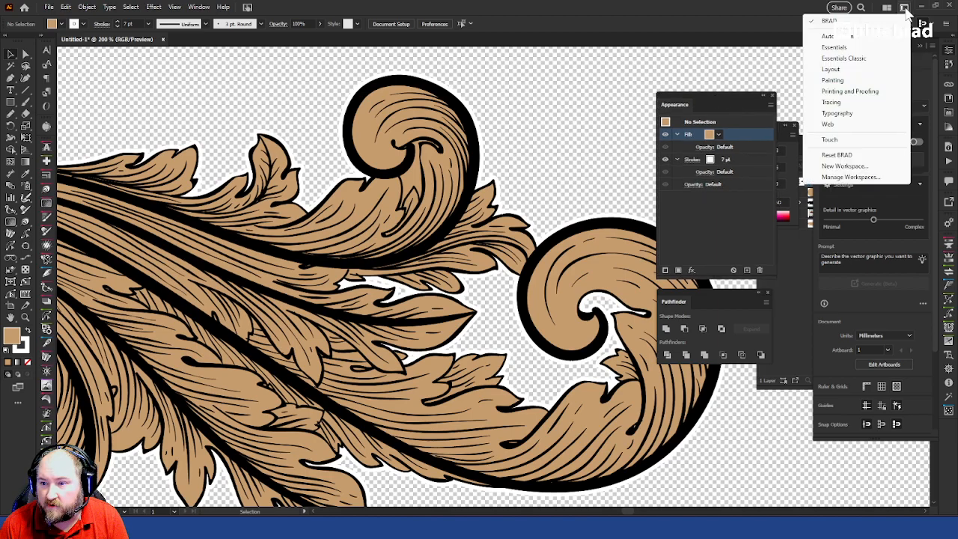
pyautogui.click(868, 155)
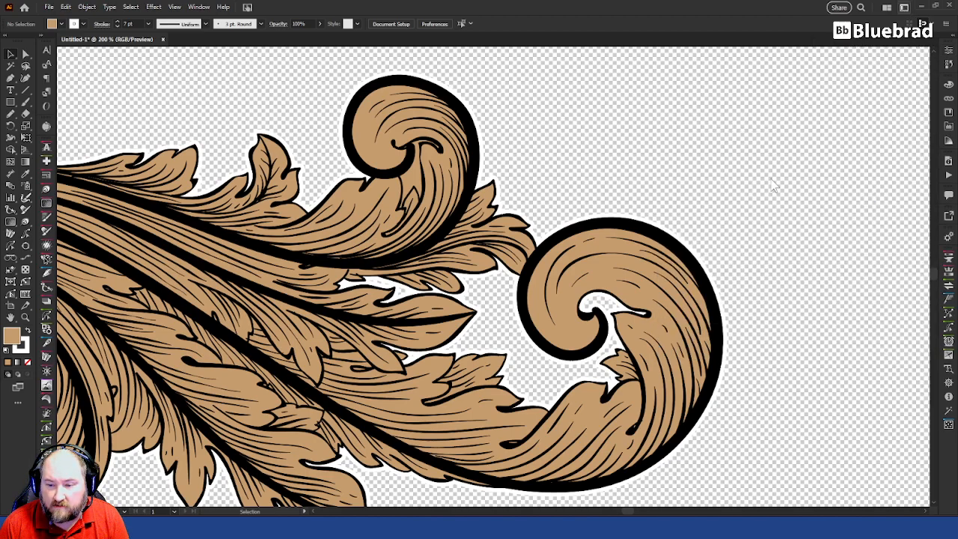
pyautogui.hotkey('ctrl', '0')
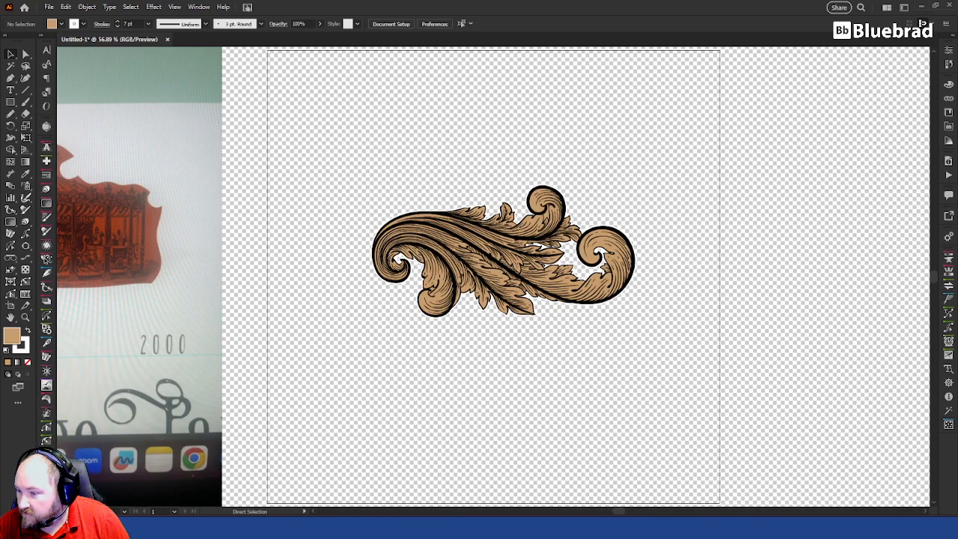
pyautogui.press('v')
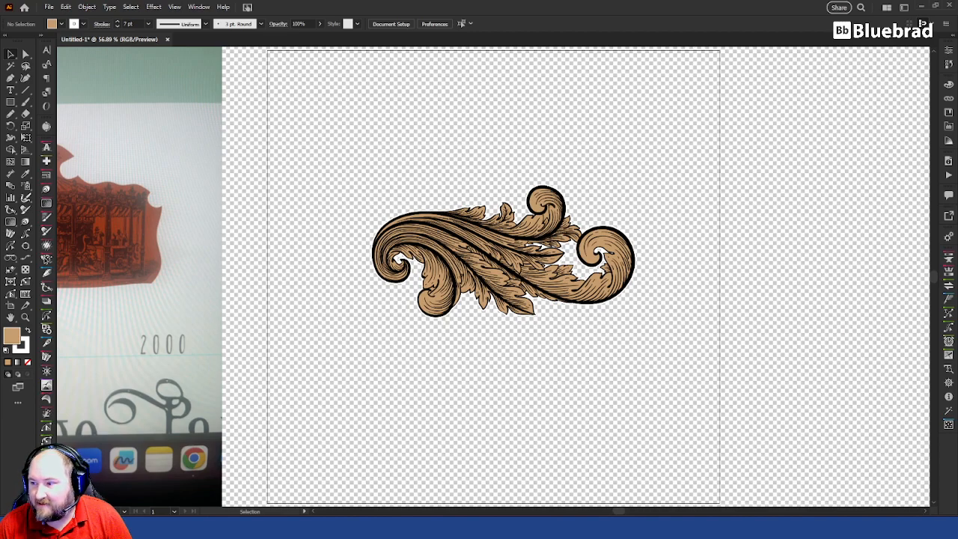
# Show the Color panel, take it out of its docked panel group and collapse the remaining group
pyautogui.click(194, 8)
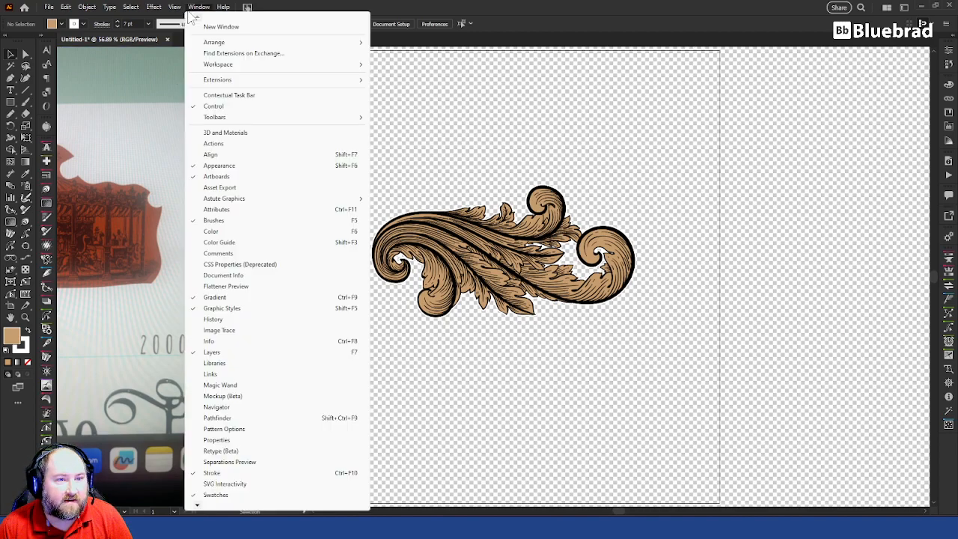
pyautogui.click(247, 232)
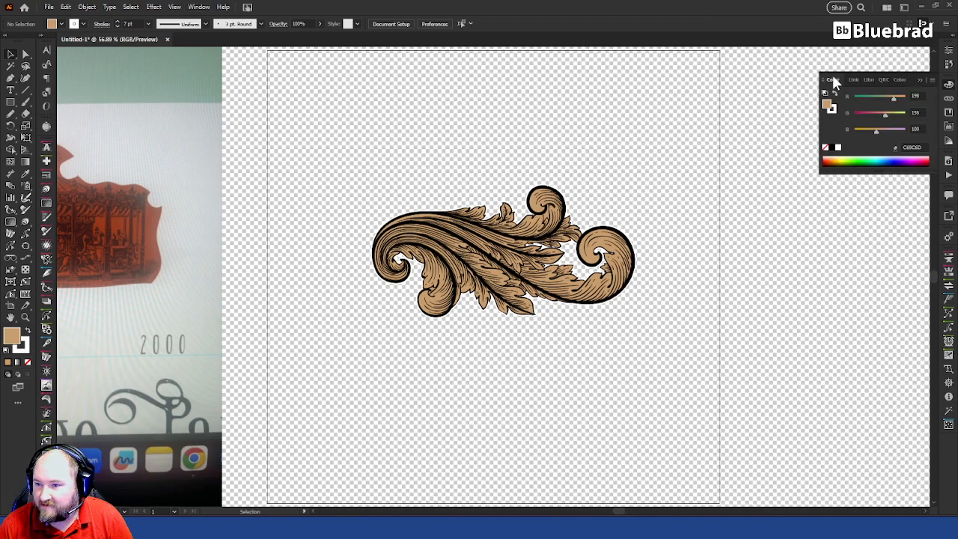
pyautogui.moveTo(836, 81); pyautogui.dragTo(863, 80)
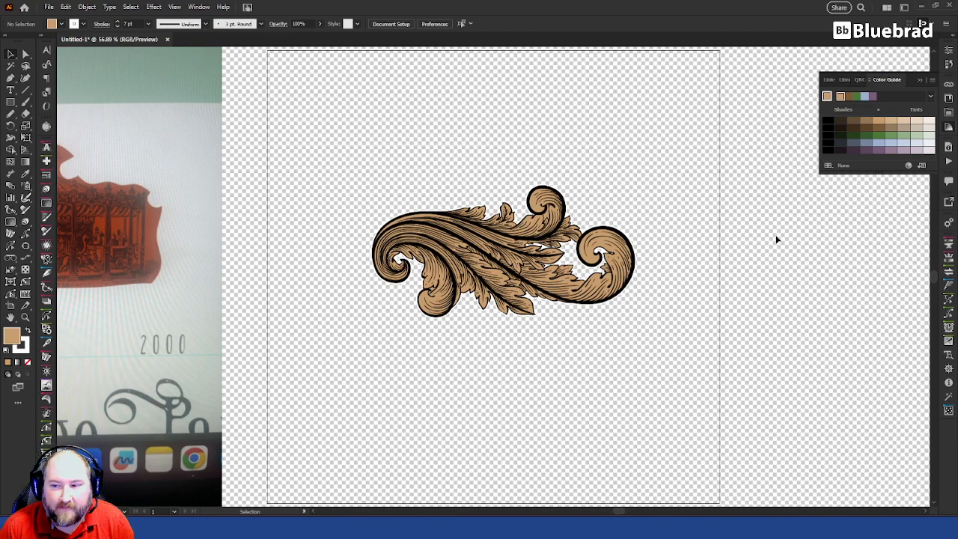
pyautogui.click(880, 81)
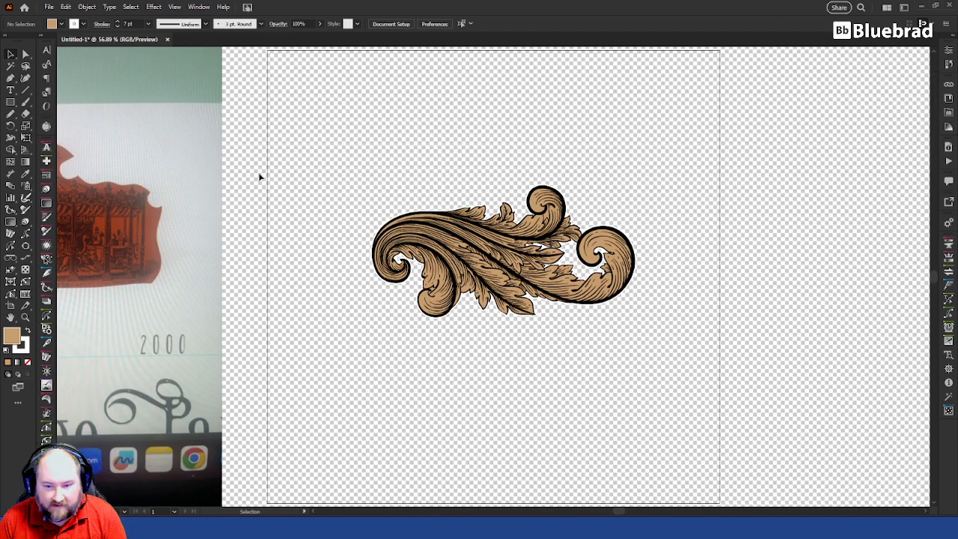
# Try moving the line art off the tan silhouette onto the reference photo and undo the move
pyautogui.moveTo(522, 366); pyautogui.dragTo(554, 357)
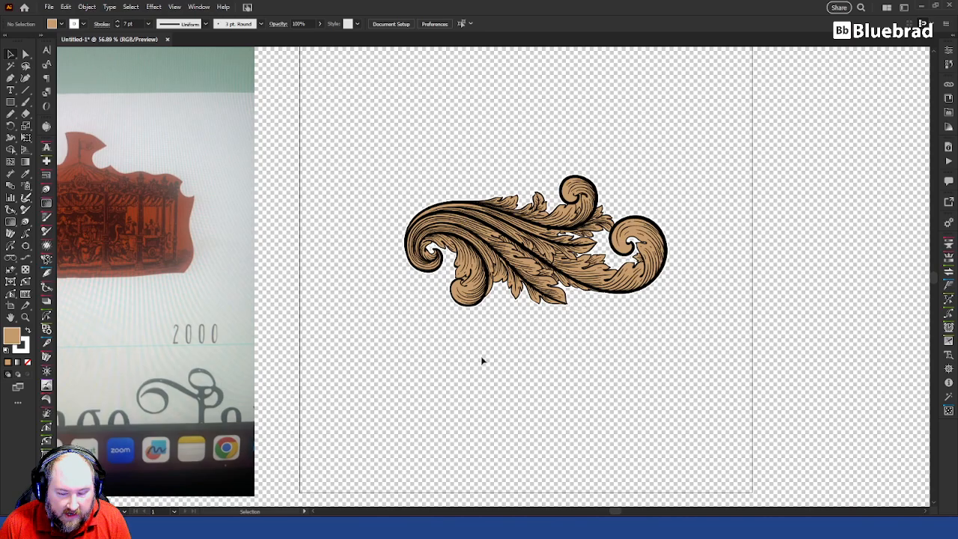
pyautogui.scroll(5, 449, 213)
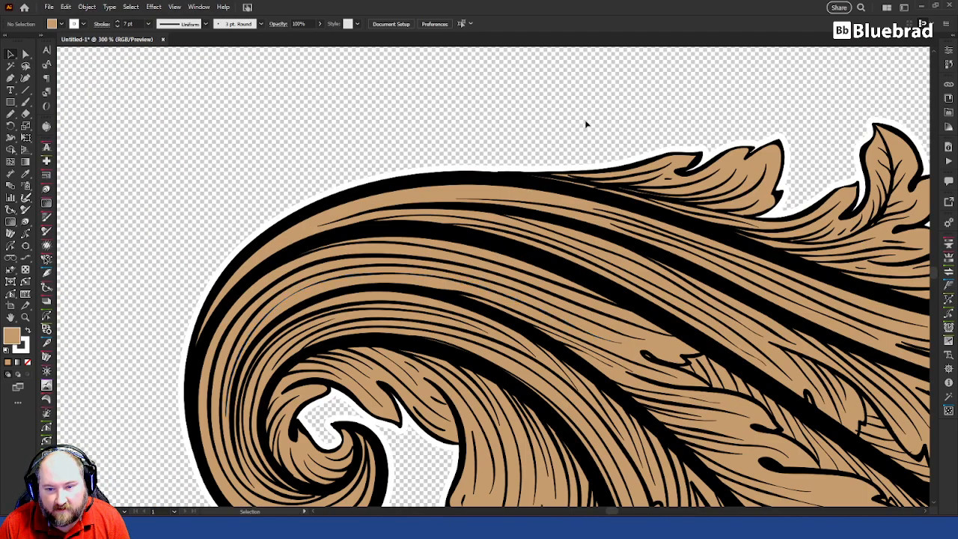
pyautogui.scroll(-5, 742, 109)
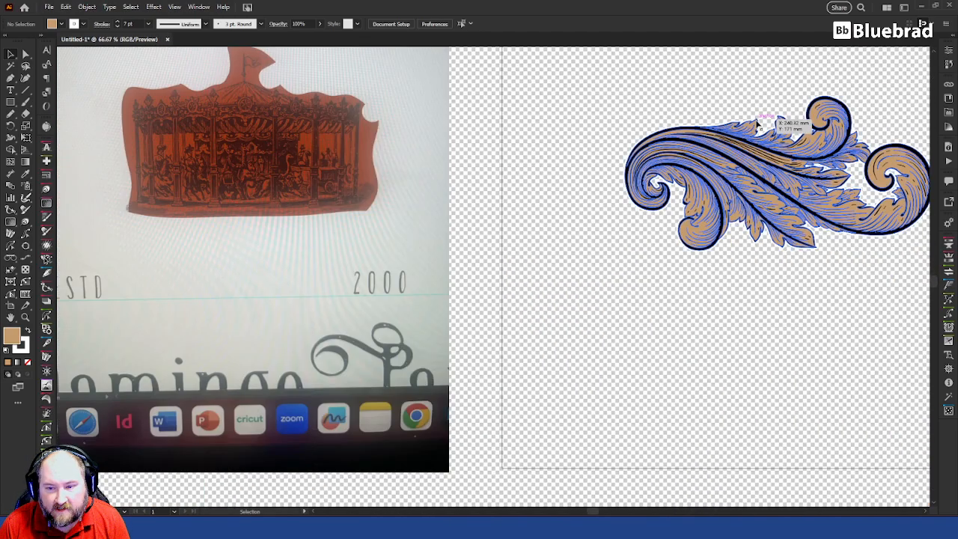
pyautogui.moveTo(723, 148); pyautogui.dragTo(481, 184)
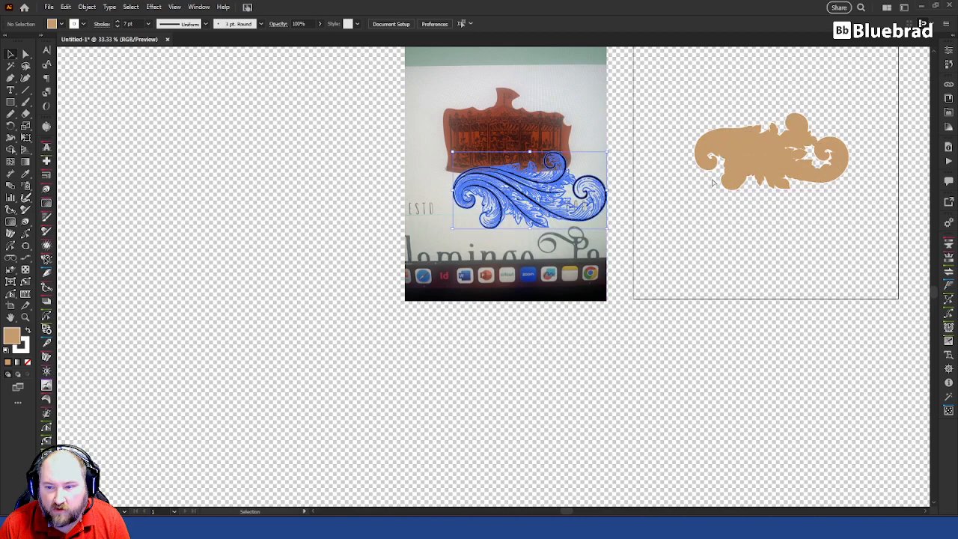
pyautogui.hotkey('ctrl', 'z')
# Move the ornament's artwork toward the reference photo and bring it back to the upper middle of the artboard
pyautogui.moveTo(787, 189); pyautogui.dragTo(564, 202)
pyautogui.click(715, 201)
pyautogui.moveTo(584, 168); pyautogui.dragTo(735, 159)
pyautogui.click(758, 219)
pyautogui.moveTo(795, 223); pyautogui.dragTo(595, 341)
pyautogui.moveTo(517, 254); pyautogui.dragTo(551, 246)
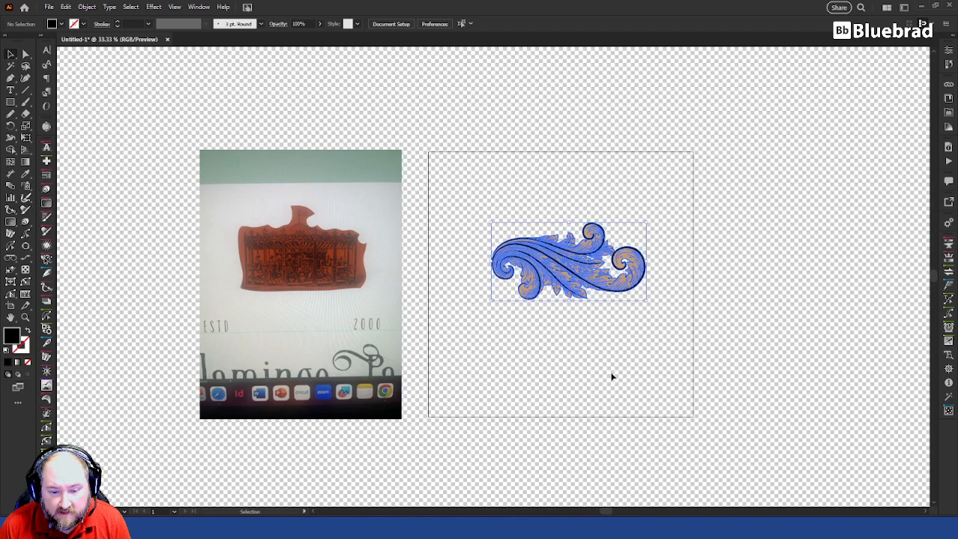